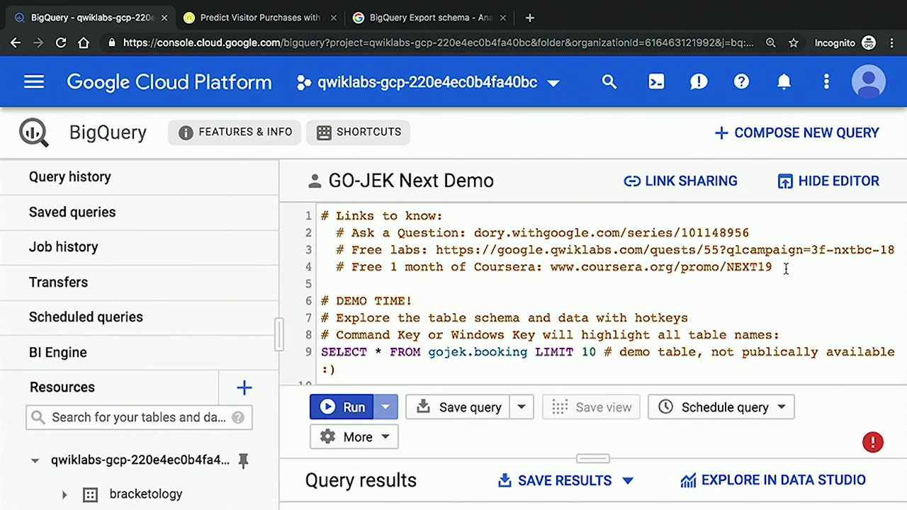
Step: Highlight the Coursera promo link in the opening comments, and reduce the page zoom to 125%
left_click_drag(776, 268, 552, 266)
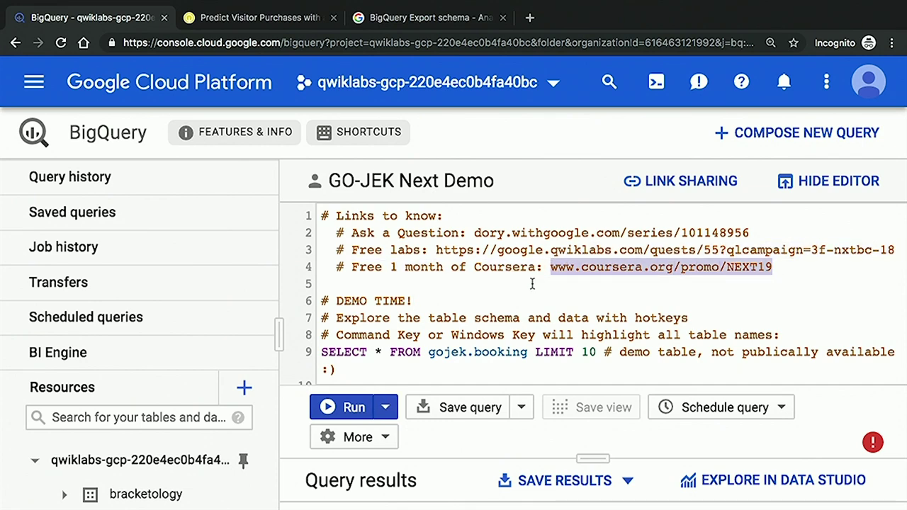
left_click(532, 284)
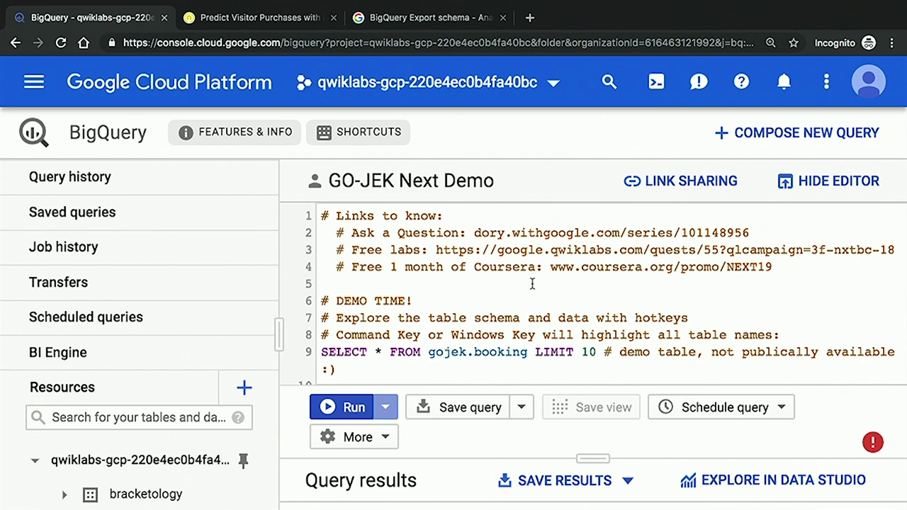
scroll(532, 283, "down", 2)
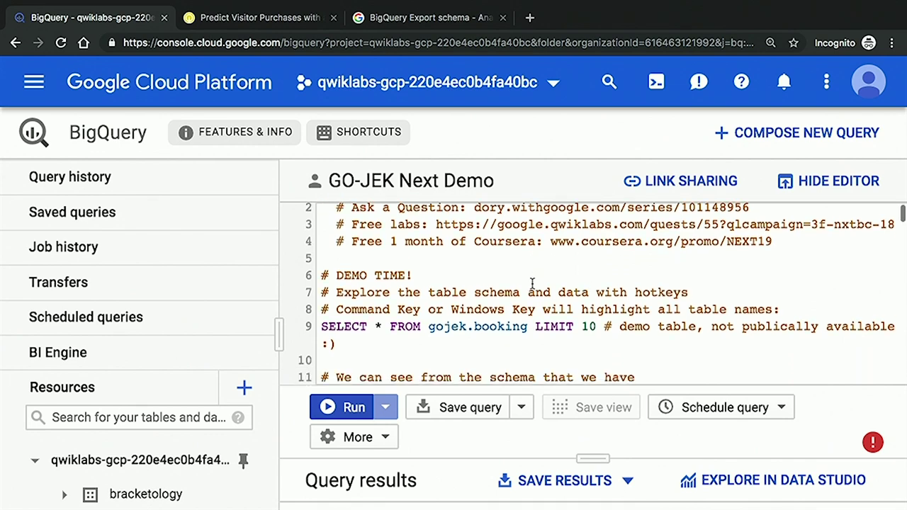
key("super")
key("super+0")
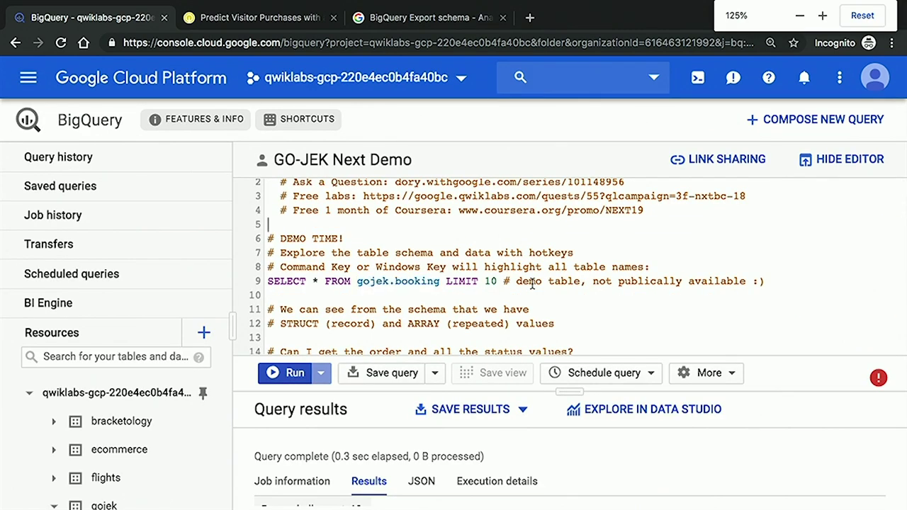
scroll(551, 226, "up", 1)
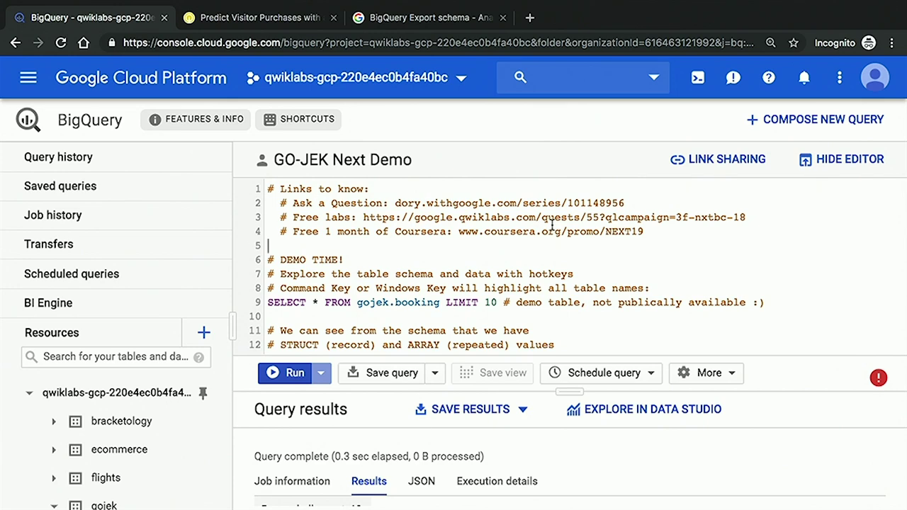
Step: Open the schema of the gojek.booking table from its reference in the line 9 query
scroll(552, 225, "down", 3)
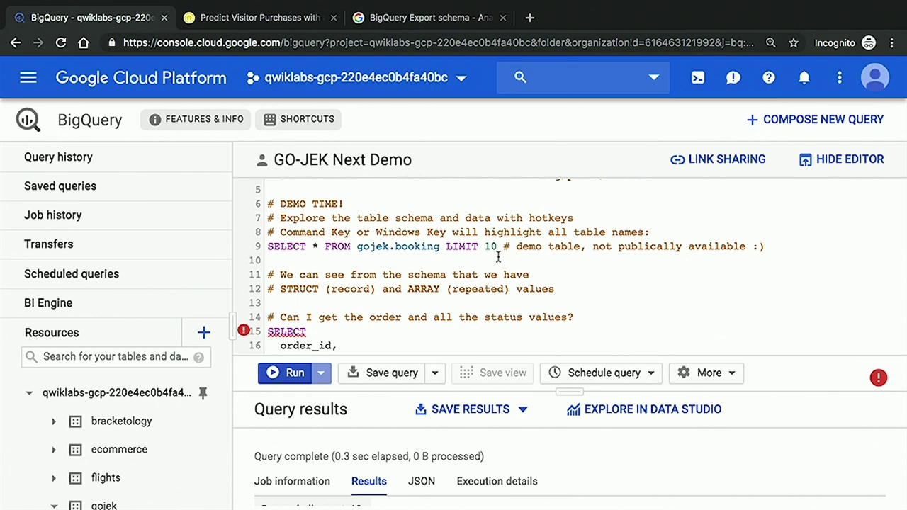
scroll(497, 255, "down", 2)
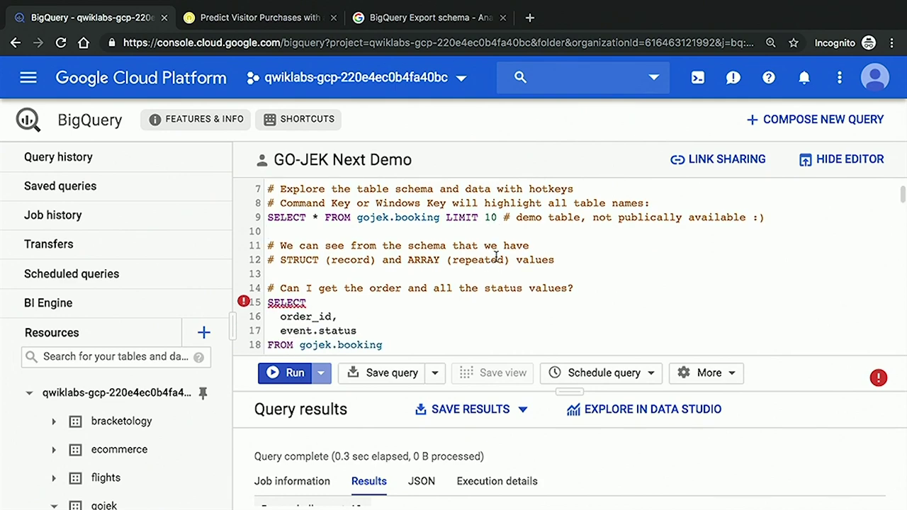
scroll(496, 256, "up", 1)
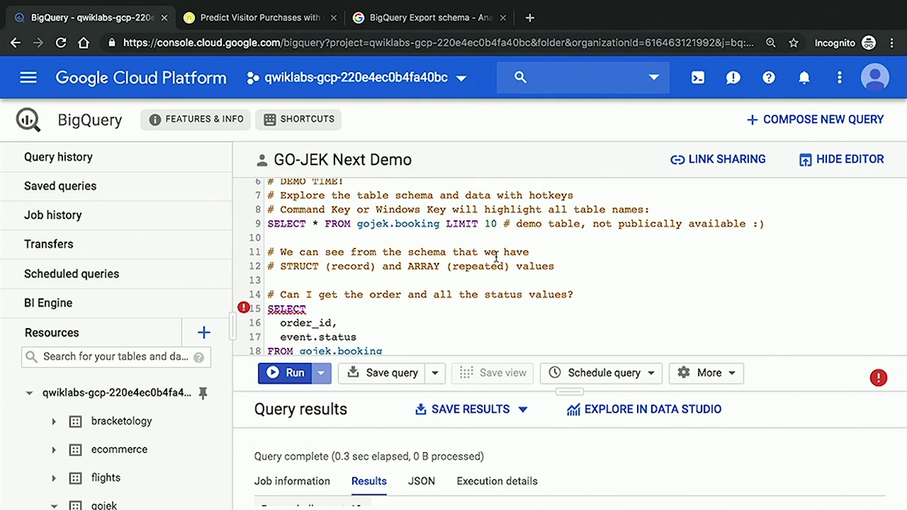
key("super")
key("super")
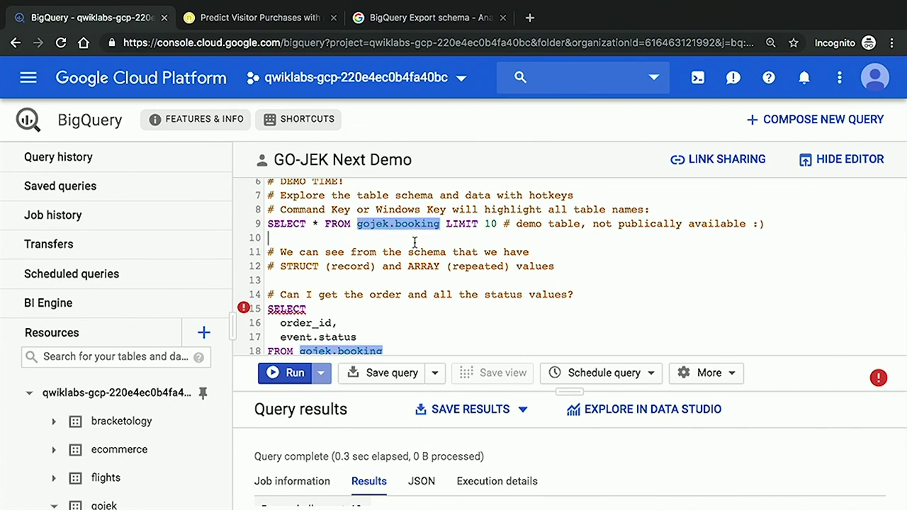
key("super")
left_click(385, 226, "super")
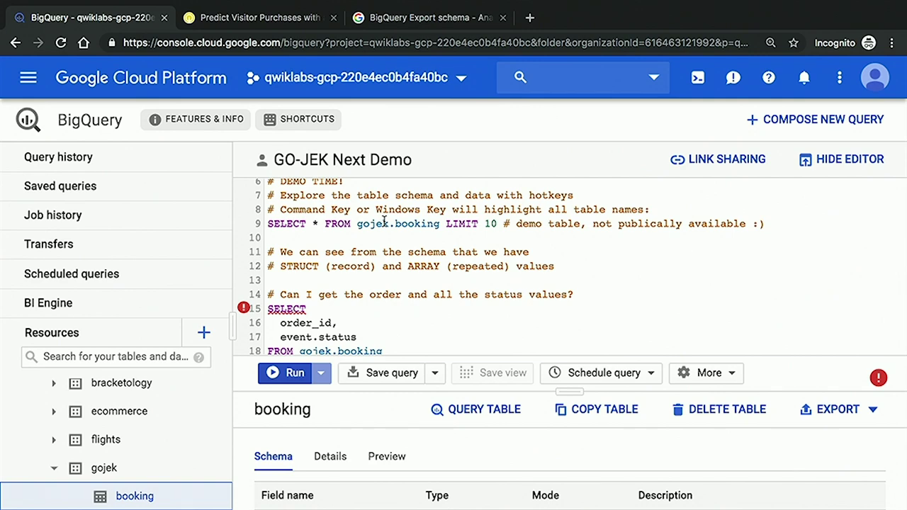
key("super")
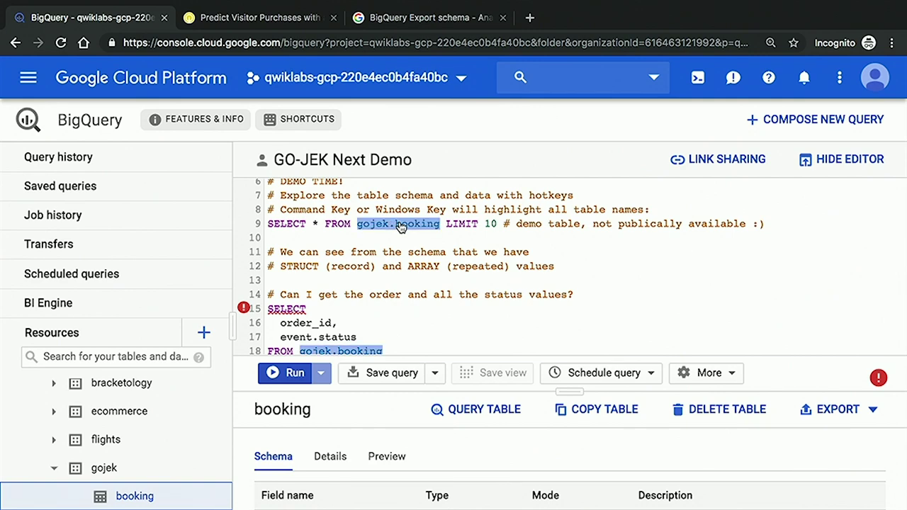
Step: Enlarge the table details area to show the booking schema fields, and highlight the SELECT * query on line 9
left_click_drag(572, 390, 571, 286)
scroll(463, 231, "down", 1)
left_click_drag(498, 210, 264, 208)
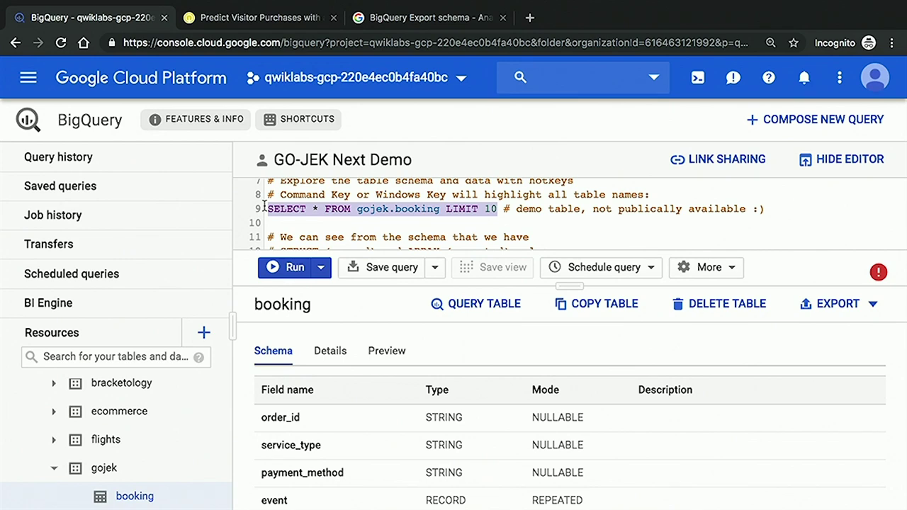
left_click(319, 221)
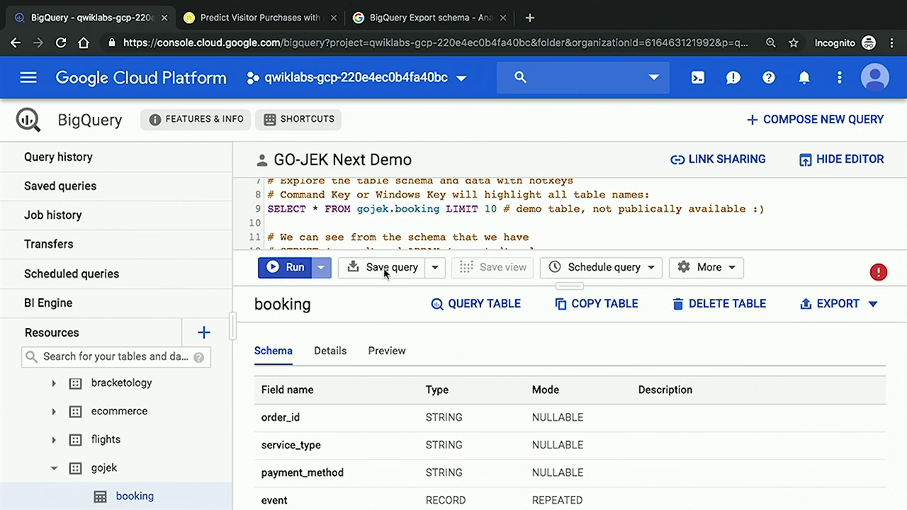
Step: Preview the booking table's rows, making room with a narrower resource sidebar, a taller details area and 110% page zoom
left_click(394, 360)
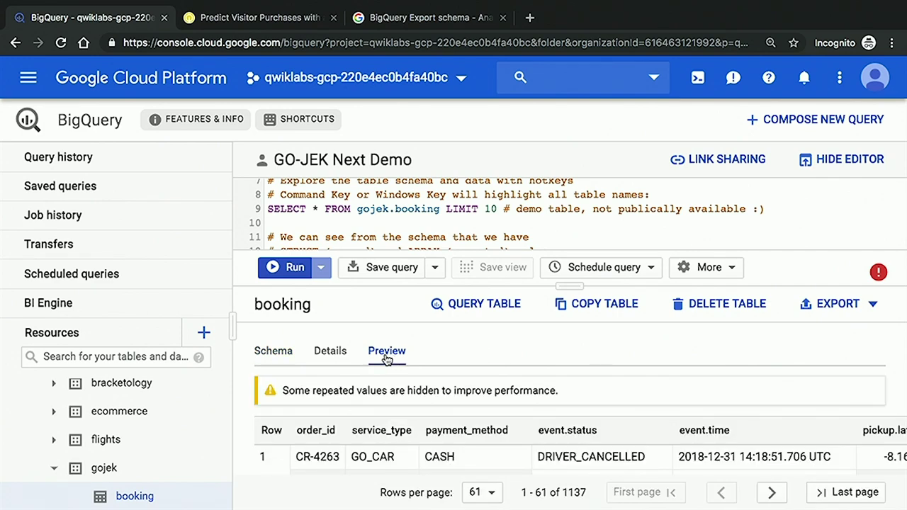
left_click_drag(233, 333, 190, 335)
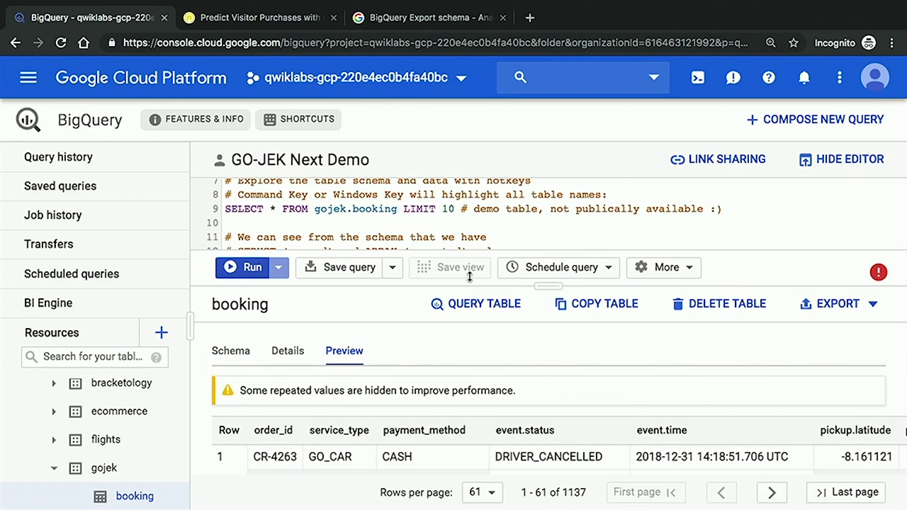
key("super")
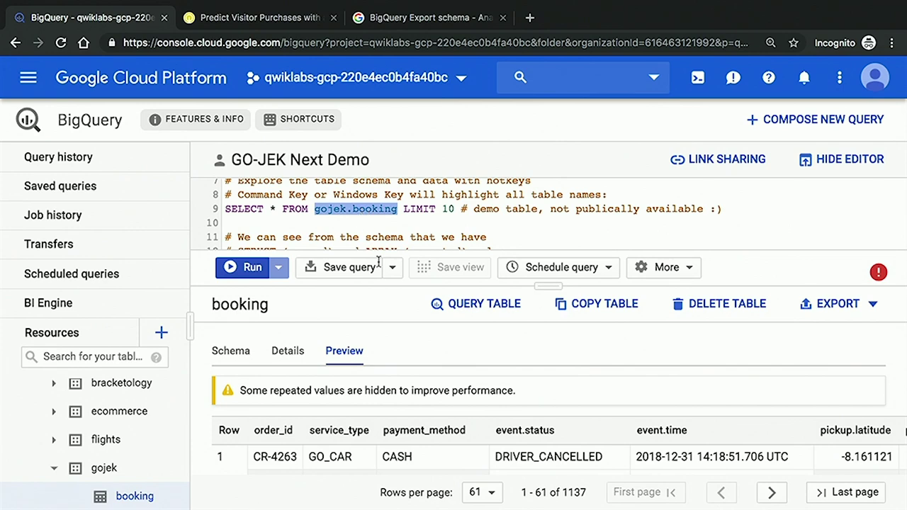
left_click_drag(544, 288, 544, 259)
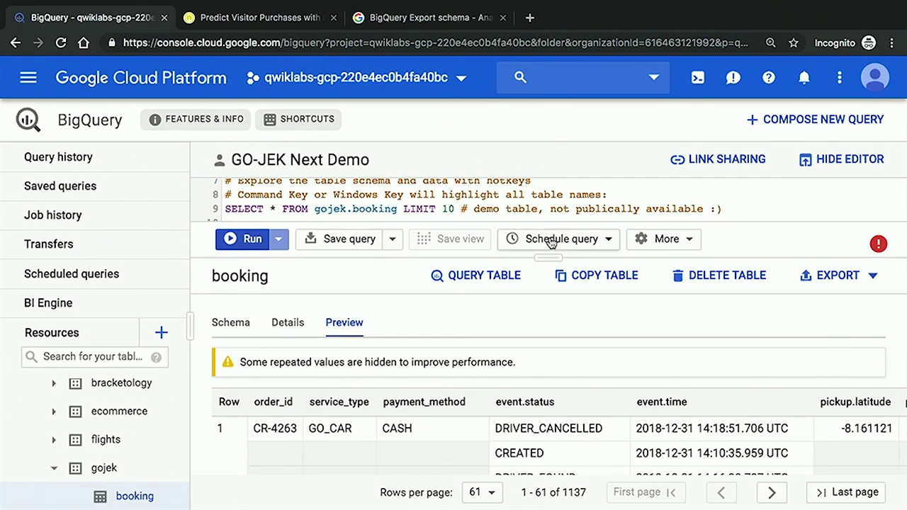
scroll(538, 434, "down", 1)
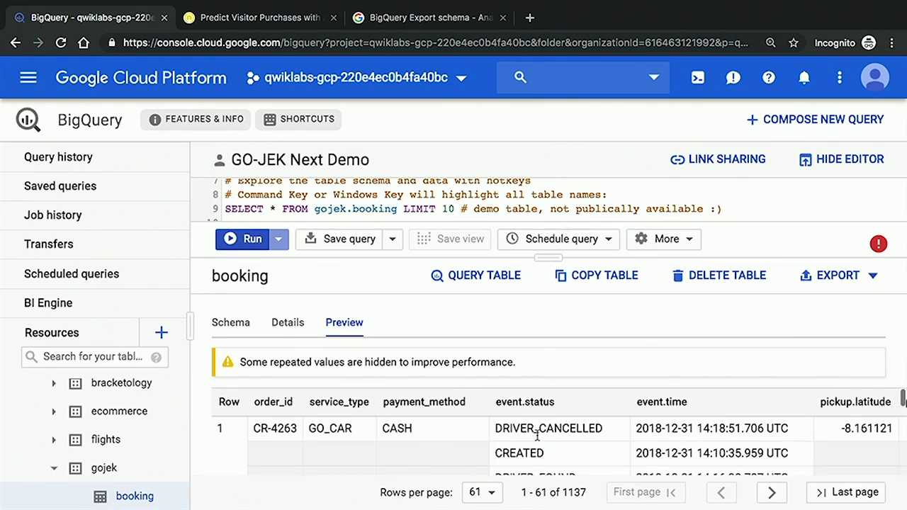
key("super")
key("super+minus")
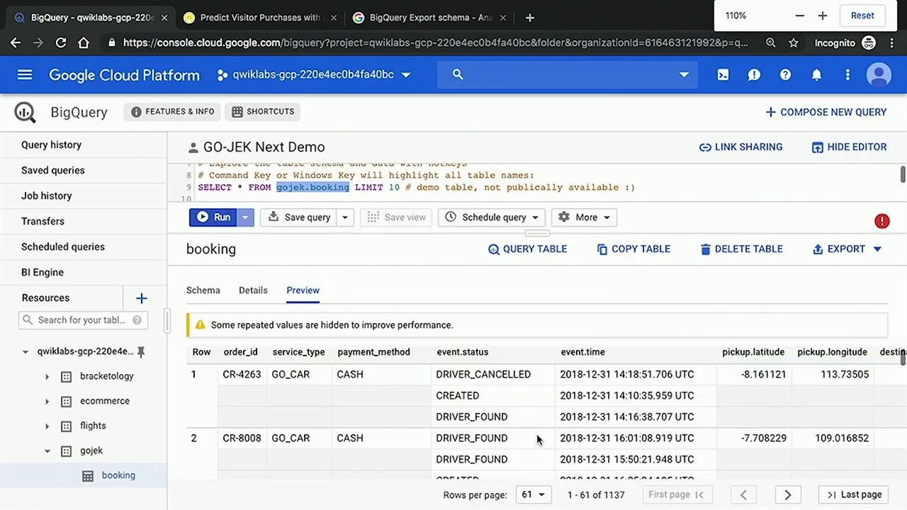
scroll(560, 436, "up", 1)
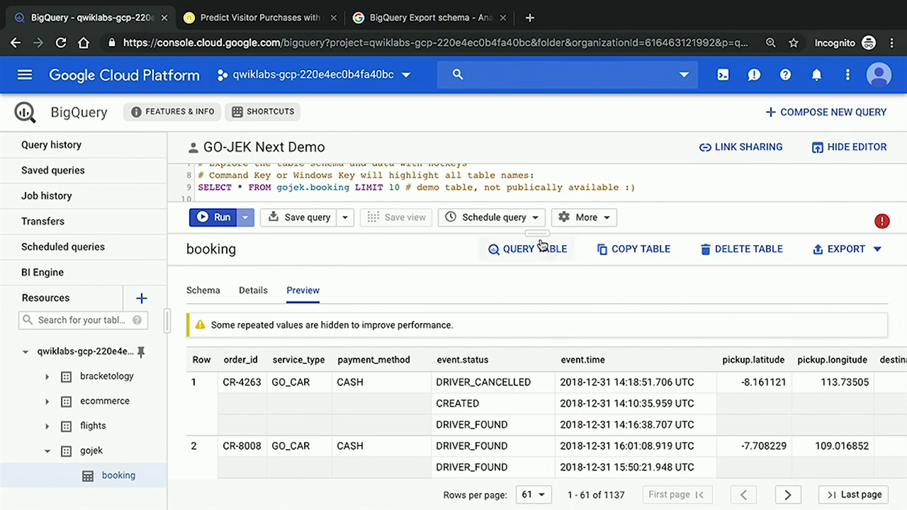
Step: Compare the order and status query with the preview, highlighting the first row's order_id and its event.status values
left_click_drag(539, 234, 541, 349)
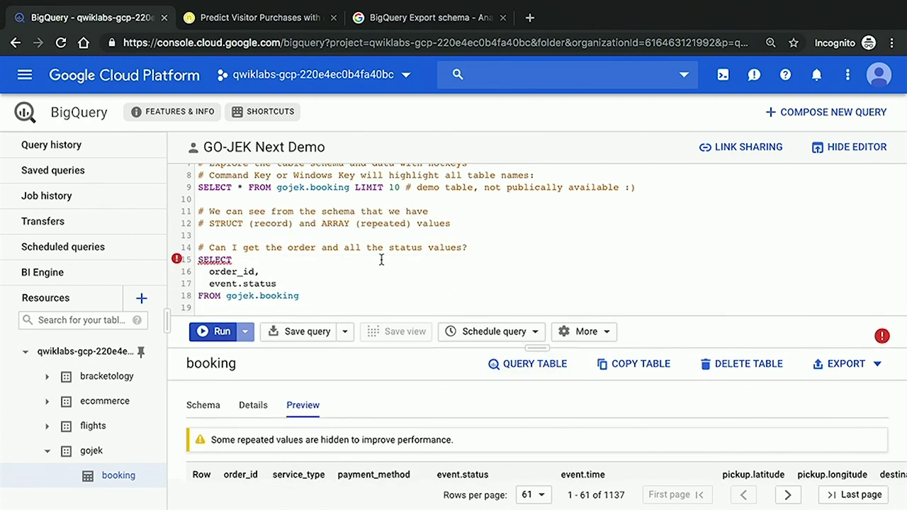
scroll(381, 260, "down", 2)
left_click_drag(539, 348, 545, 258)
left_click_drag(261, 406, 225, 405)
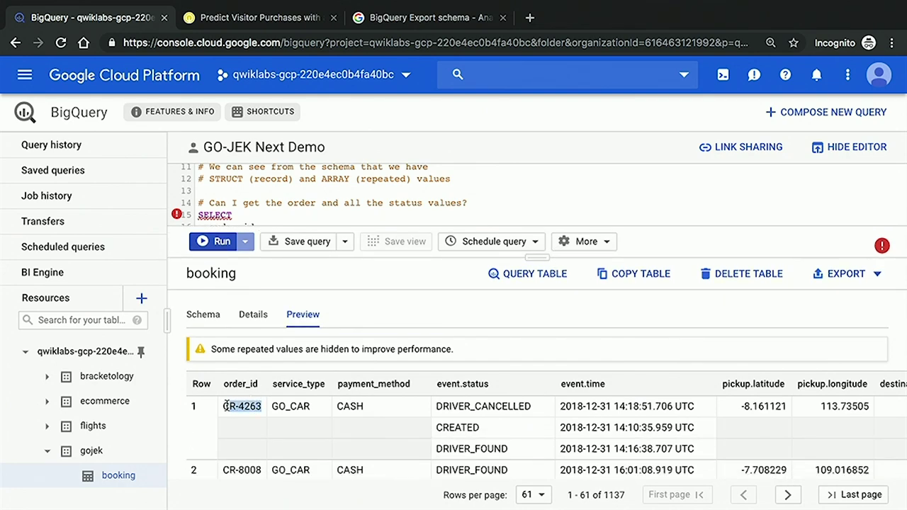
left_click_drag(514, 450, 448, 409)
left_click(448, 412)
Step: Try to run only the query on lines 15–18 that selects order_id and event.status from gojek.booking
left_click_drag(548, 259, 547, 353)
left_click_drag(301, 251, 189, 216)
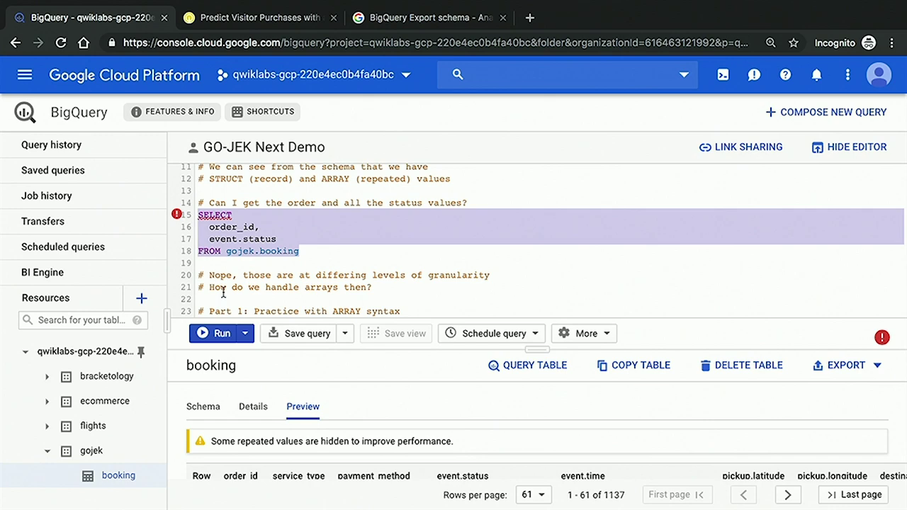
left_click(226, 334)
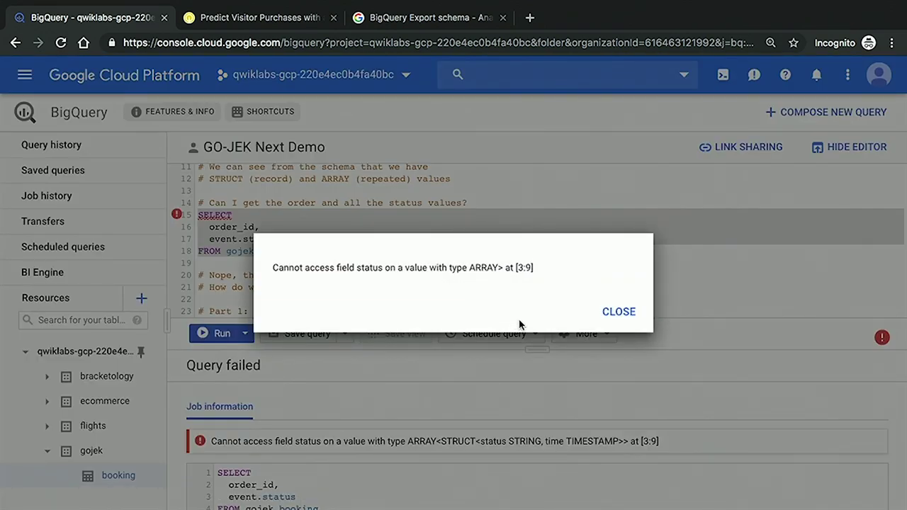
left_click(619, 313)
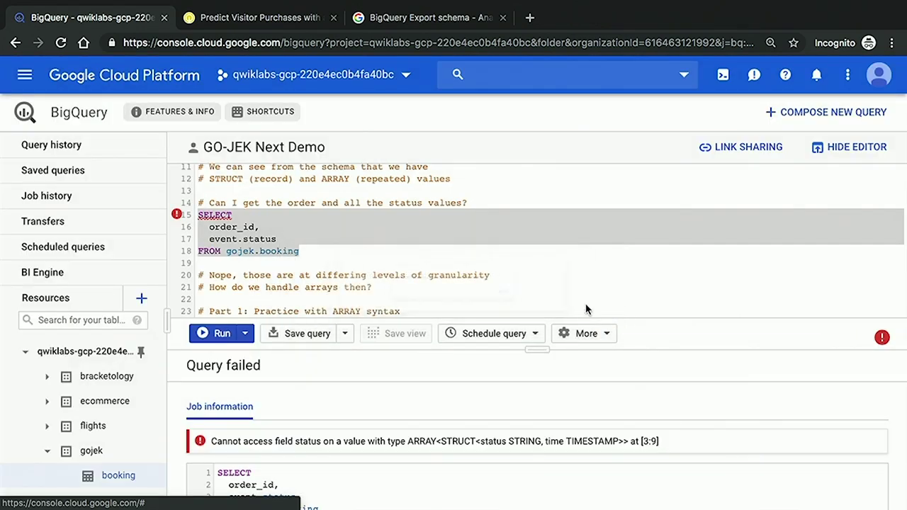
Step: Add the comment "# < --- array" after event.status on line 17
left_click(277, 240)
left_click_drag(278, 240, 196, 227)
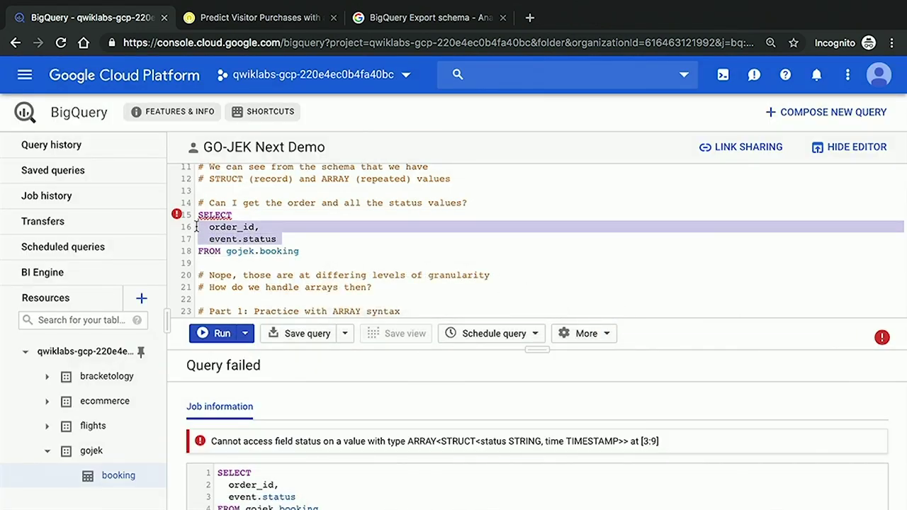
left_click(282, 239)
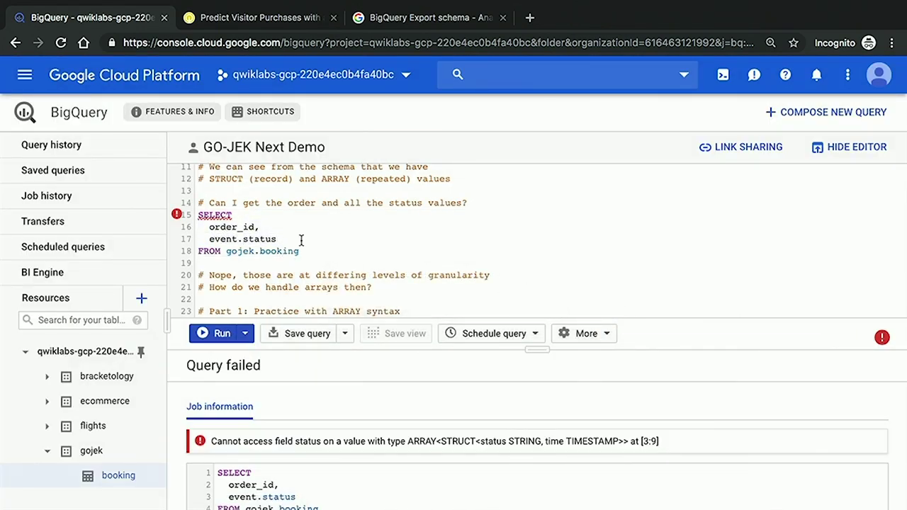
type("# < --- array")
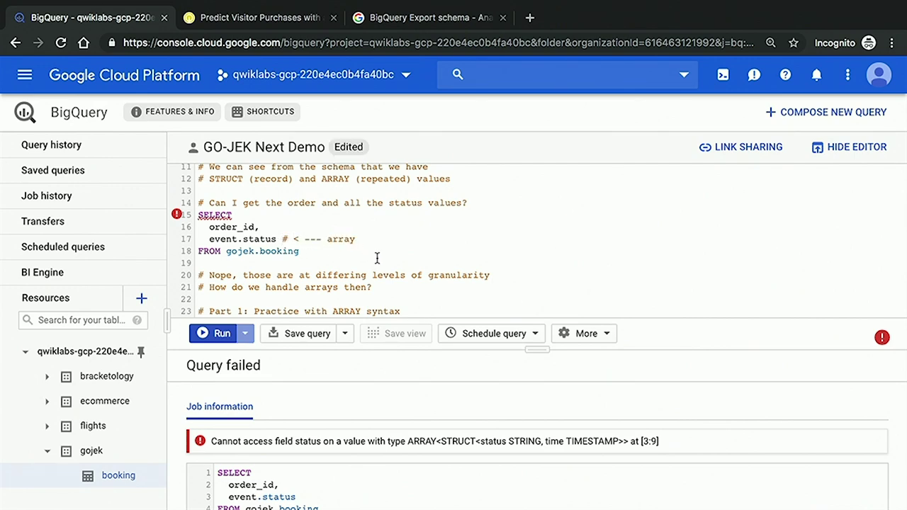
Step: Run only the SELECT ARRAY<STRING> fruit_array query on lines 26–28, and enlarge the results area to show its output
scroll(376, 258, "down", 2)
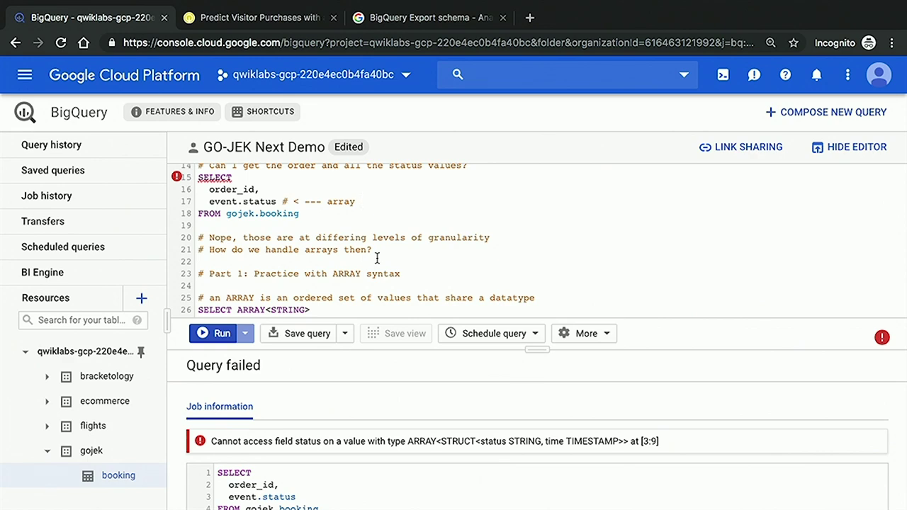
scroll(377, 258, "down", 2)
scroll(376, 258, "up", 1)
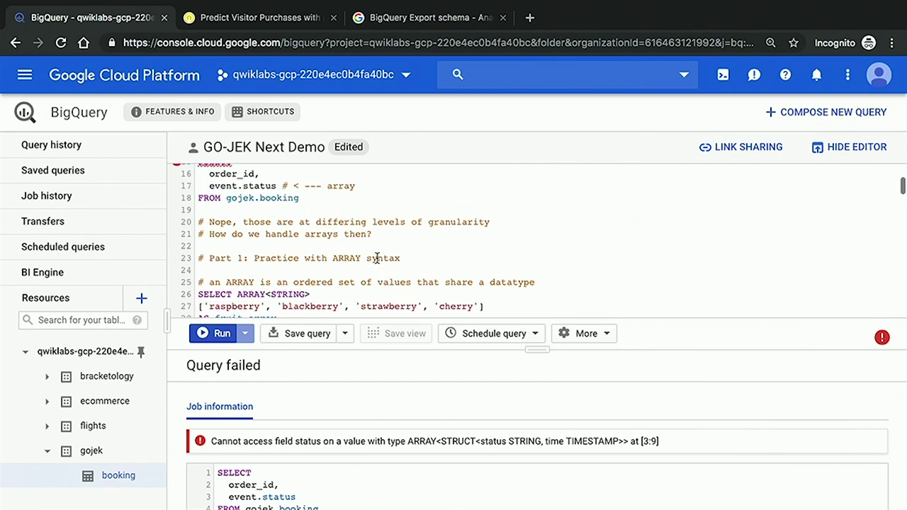
scroll(377, 258, "down", 4)
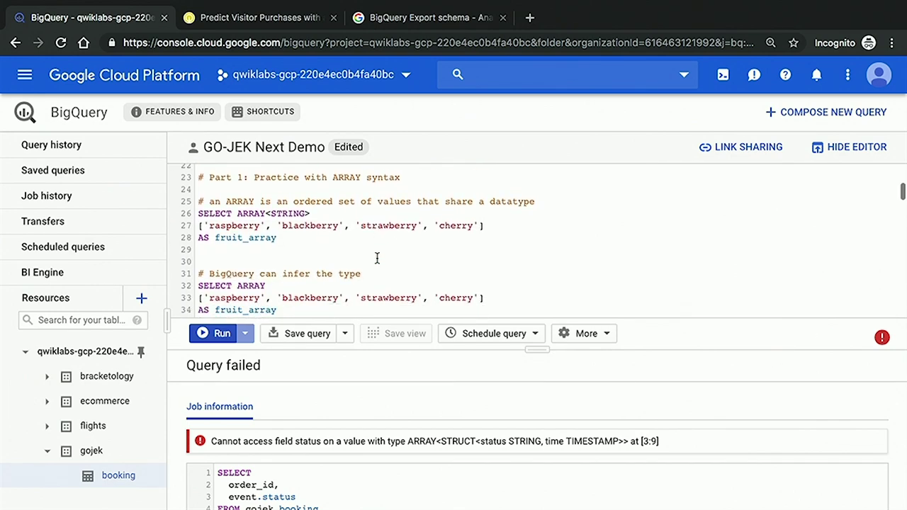
scroll(446, 253, "down", 1)
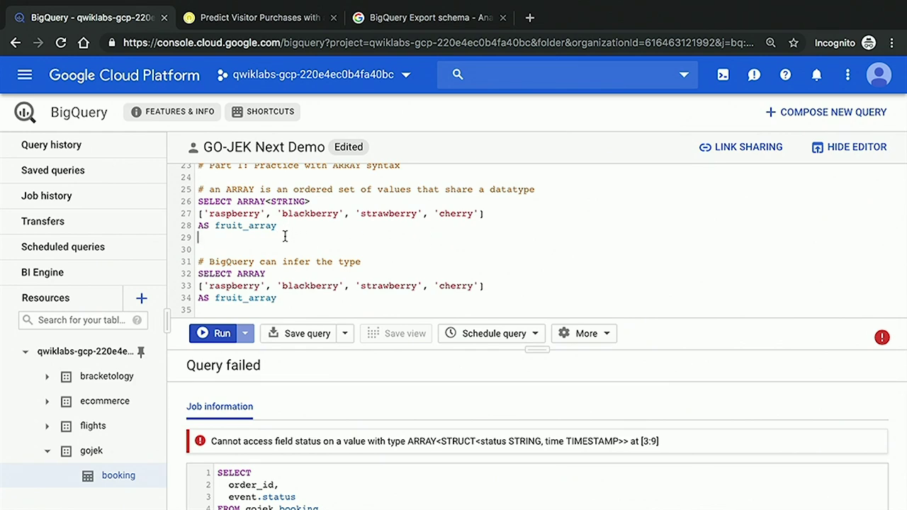
left_click_drag(277, 226, 193, 202)
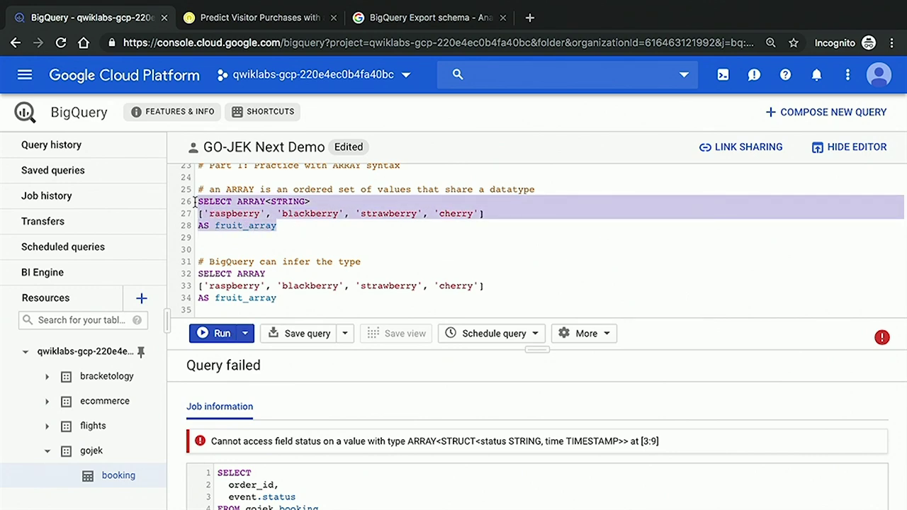
left_click(246, 334)
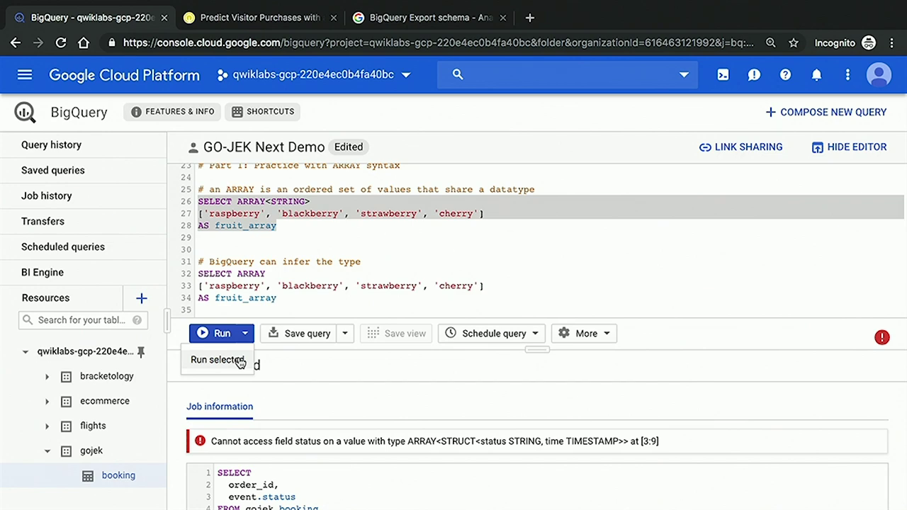
left_click(240, 361)
left_click_drag(521, 348, 520, 289)
scroll(429, 226, "down", 1)
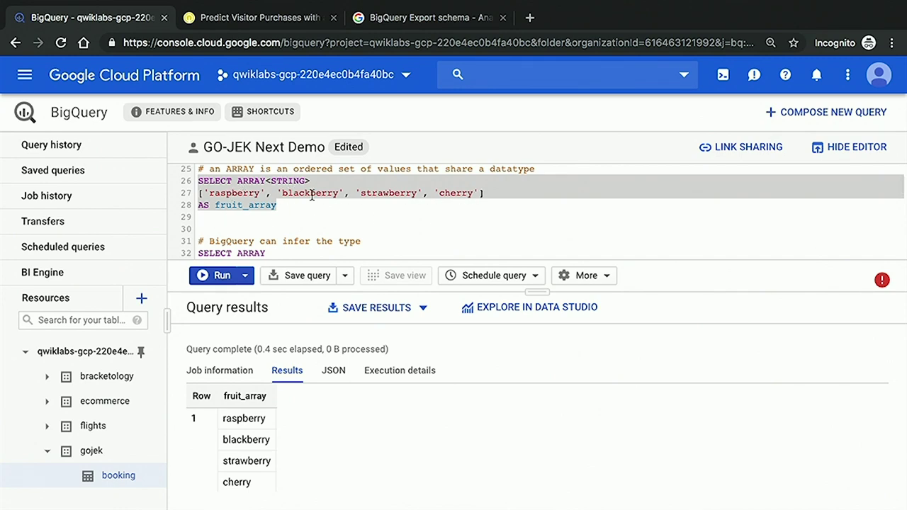
Step: Run only the SELECT ARRAY fruit_array query on lines 32–34, which leaves the data type undeclared
scroll(315, 202, "down", 1)
scroll(315, 203, "down", 1)
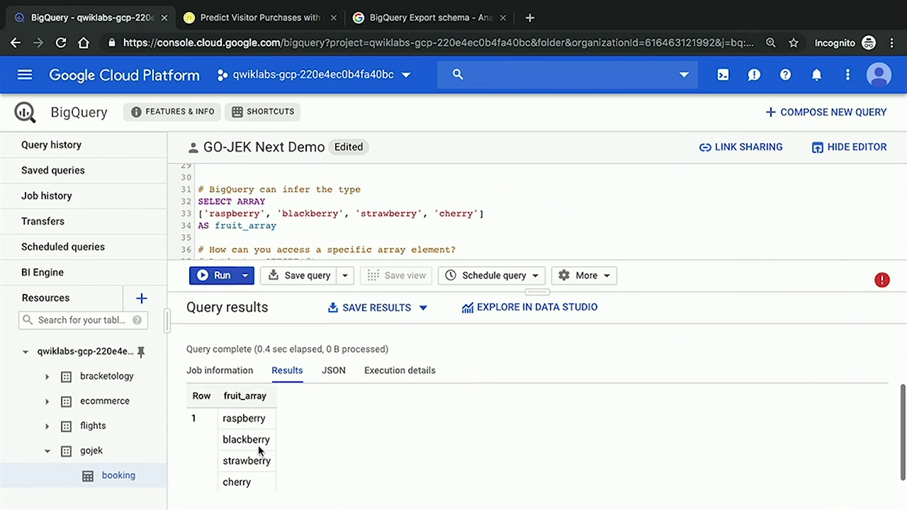
scroll(282, 214, "down", 1)
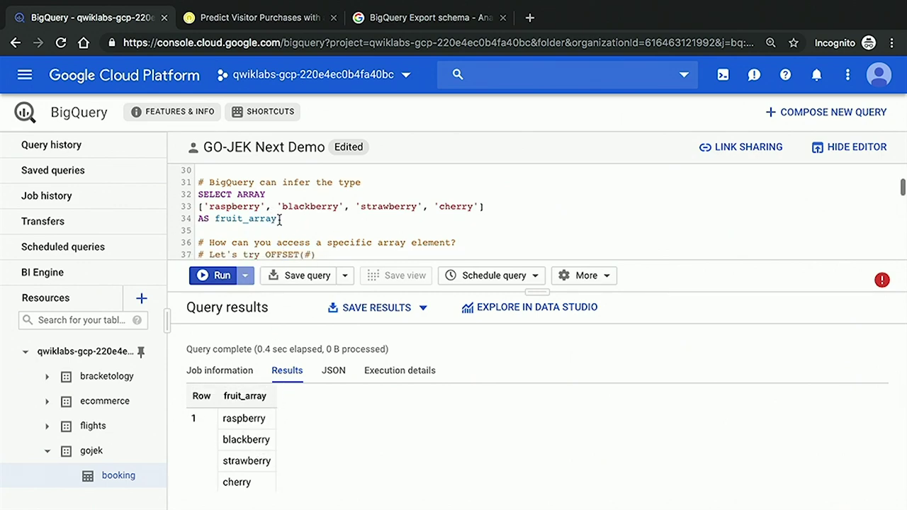
left_click_drag(278, 219, 199, 195)
left_click(246, 276)
left_click(217, 300)
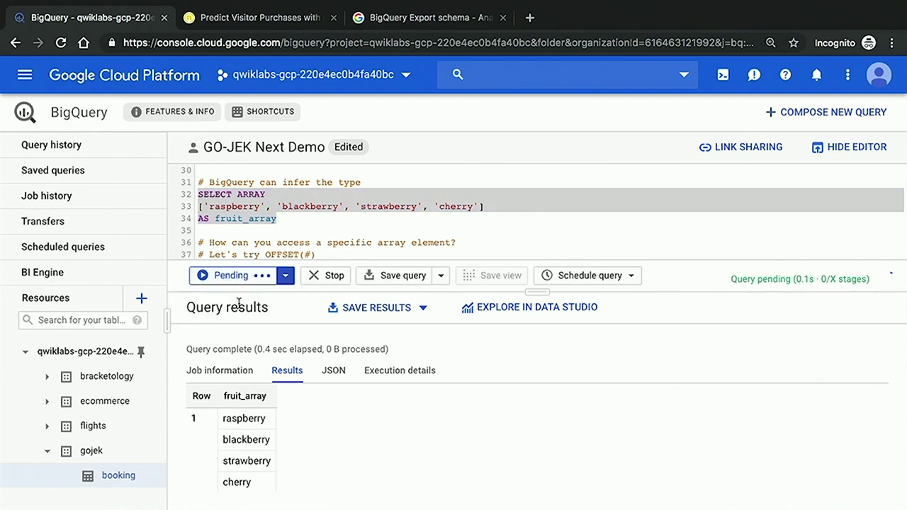
left_click(287, 197)
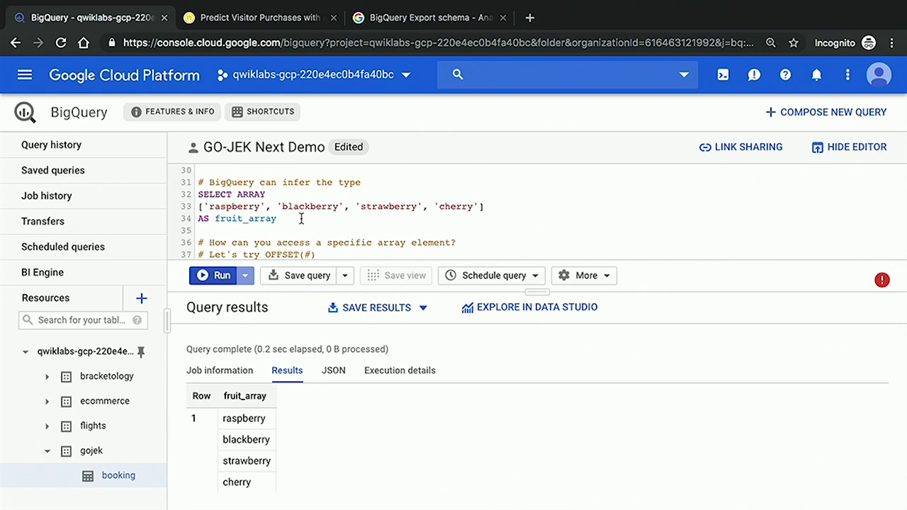
Step: Enlarge the query editor and the page text, and highlight the fruit_array[OFFSET(2)] query on lines 38–42 for reading
scroll(303, 220, "down", 3)
scroll(303, 220, "down", 1)
scroll(302, 220, "up", 1)
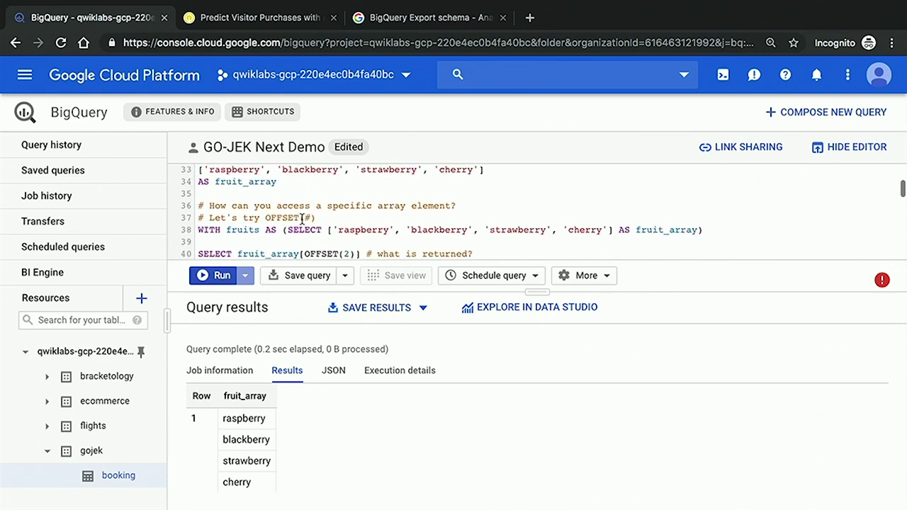
left_click_drag(551, 292, 552, 316)
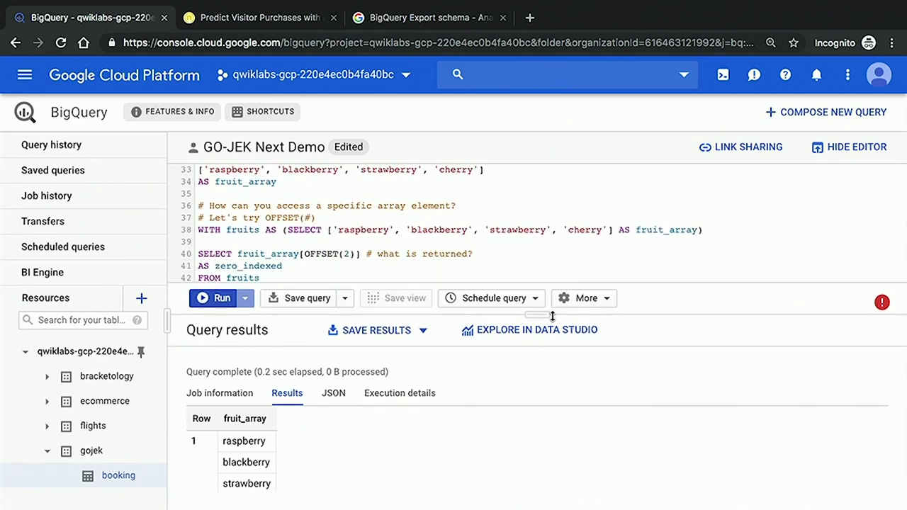
triple_click(228, 235)
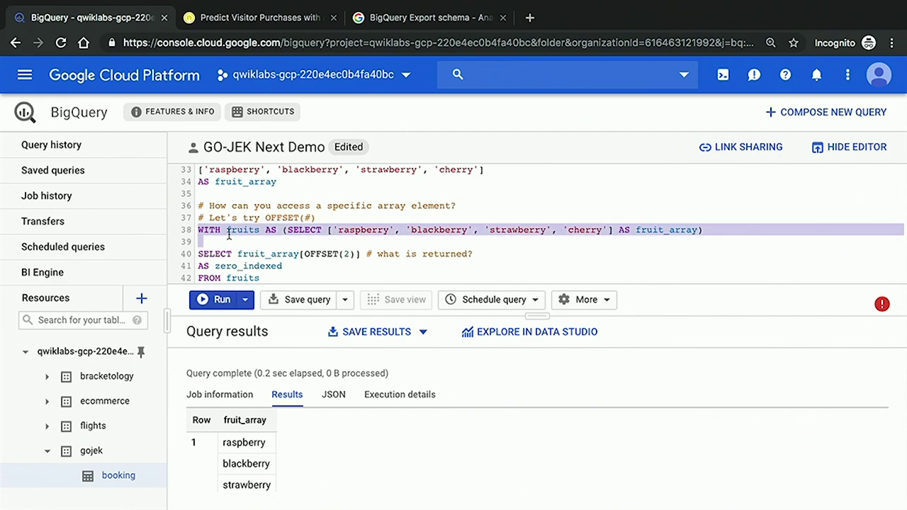
scroll(228, 235, "down", 2)
left_click(272, 252)
left_click_drag(273, 252, 193, 206)
scroll(330, 231, "up", 1)
scroll(331, 231, "down", 1)
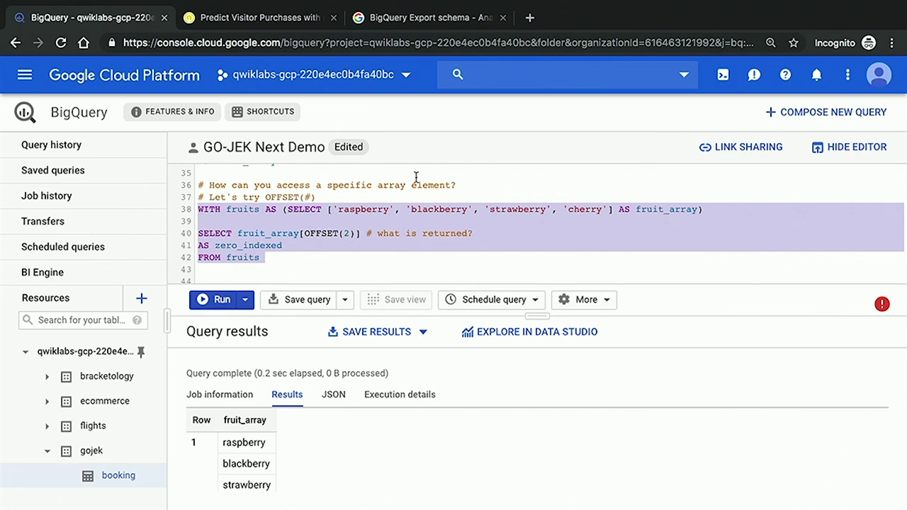
key("ctrl+plus")
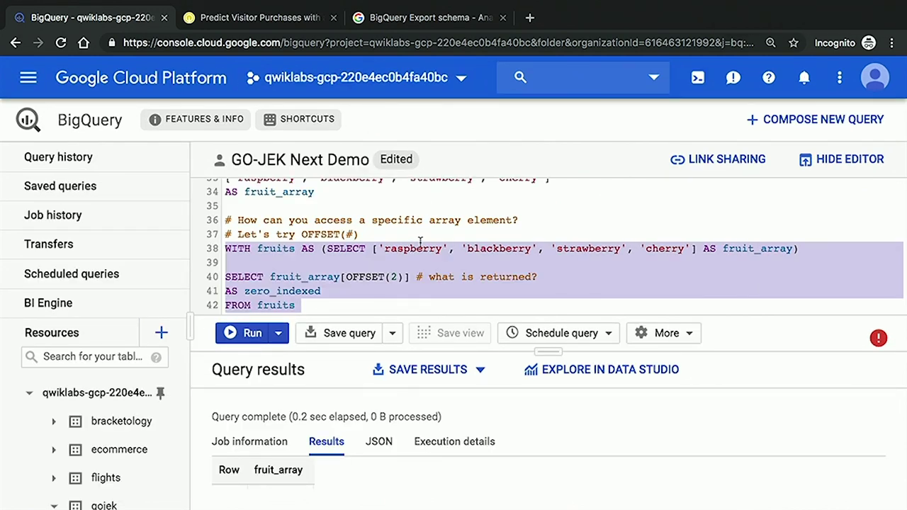
scroll(309, 278, "down", 1)
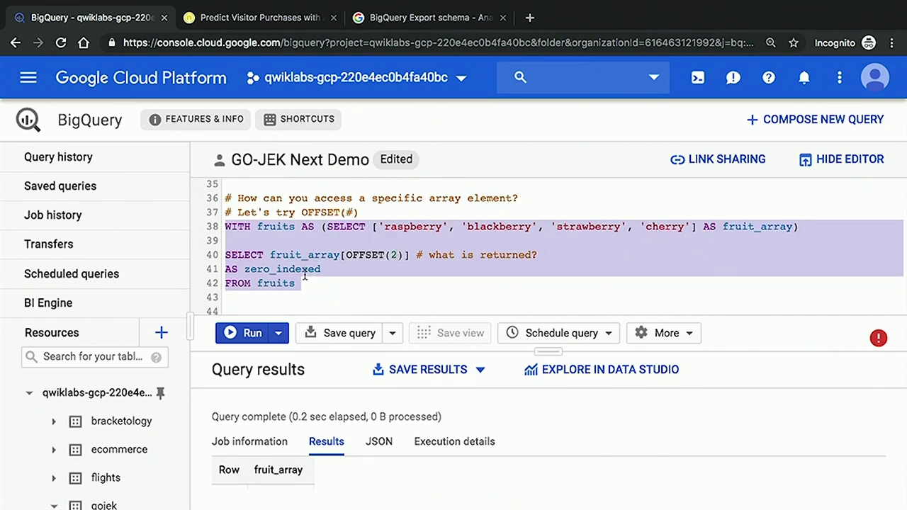
Step: Run only the fruit_array[OFFSET(2)] query on lines 38–42, and enlarge the results area to show its output
left_click(360, 285)
left_click_drag(360, 285, 218, 230)
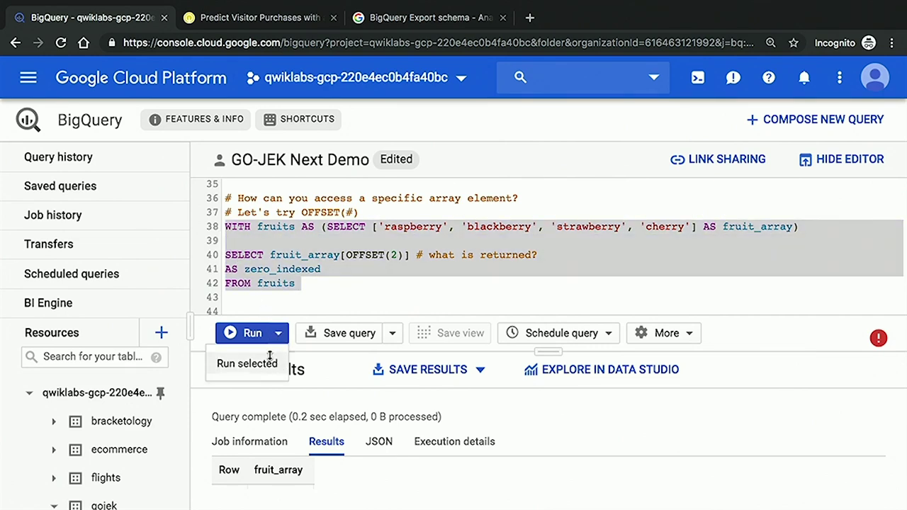
left_click(275, 330)
scroll(380, 271, "down", 2)
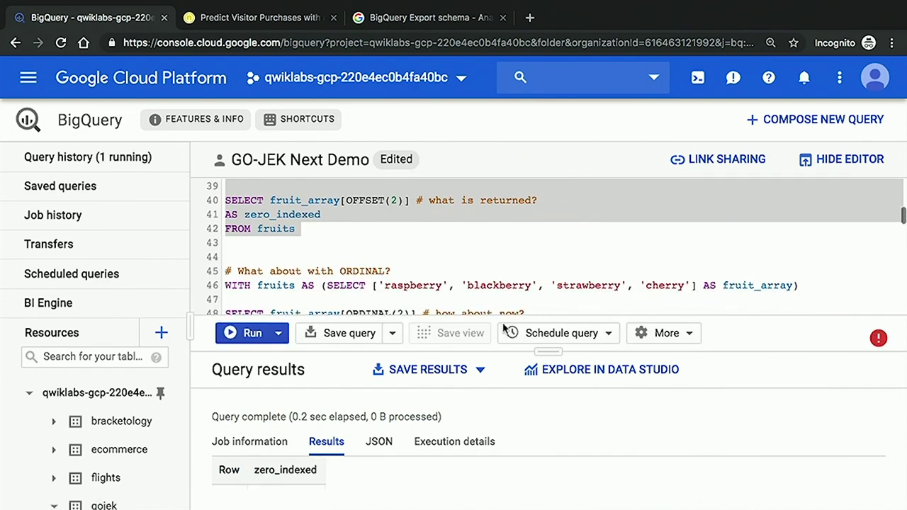
left_click_drag(539, 323, 539, 307)
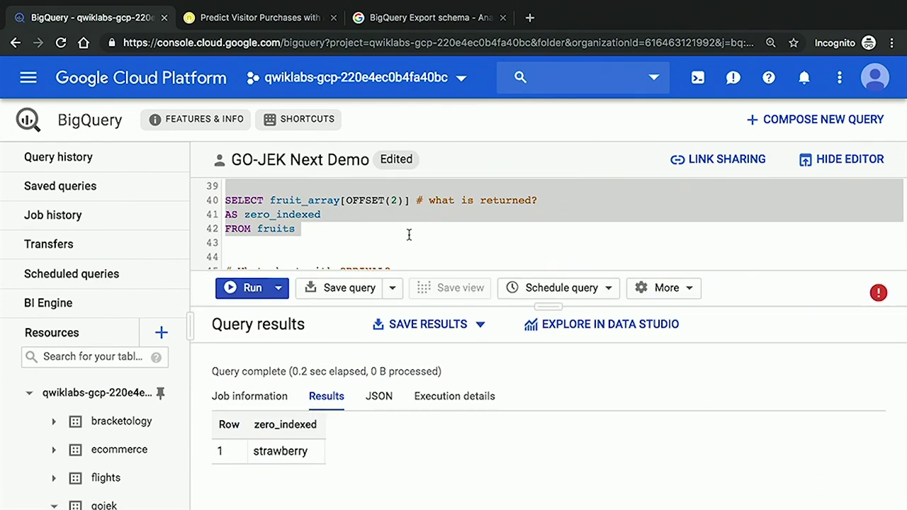
Step: Give the editor more room and run only the fruit_array[ORDINAL(2)] query on lines 46–50
scroll(409, 234, "up", 1)
scroll(409, 234, "down", 3)
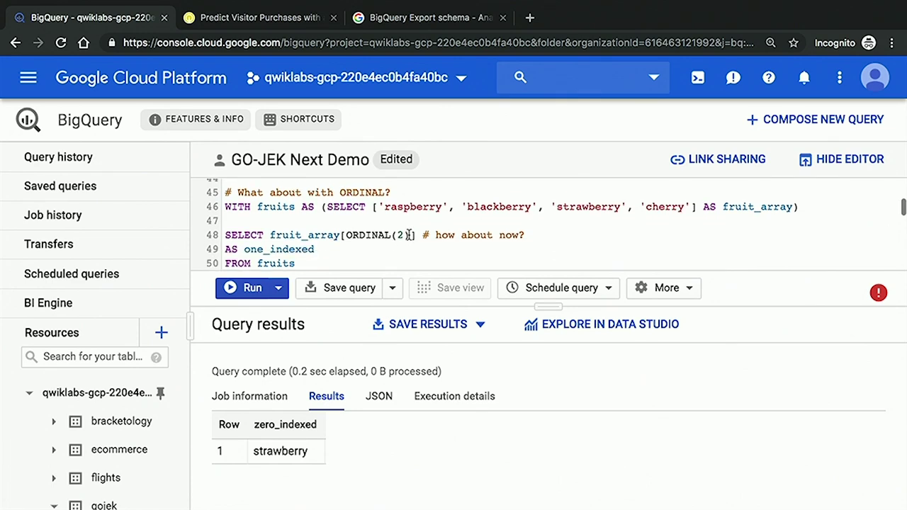
left_click_drag(534, 307, 532, 334)
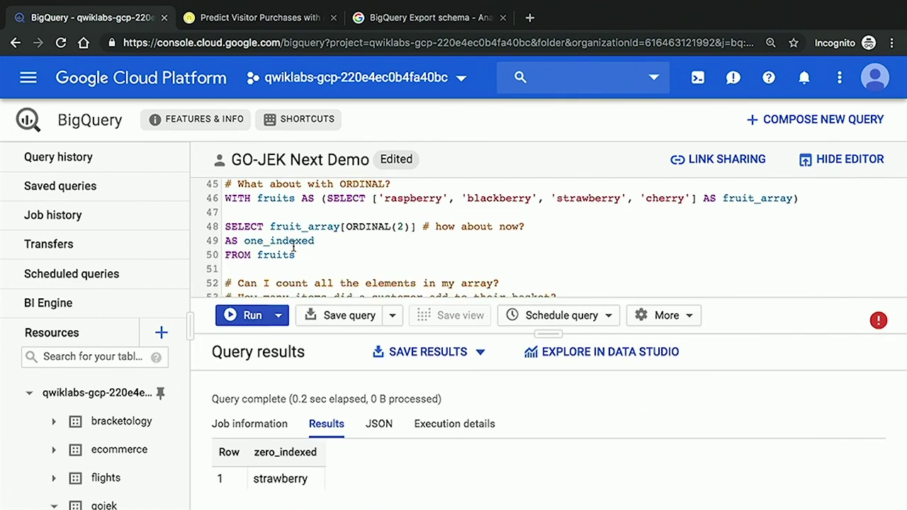
left_click_drag(296, 255, 216, 201)
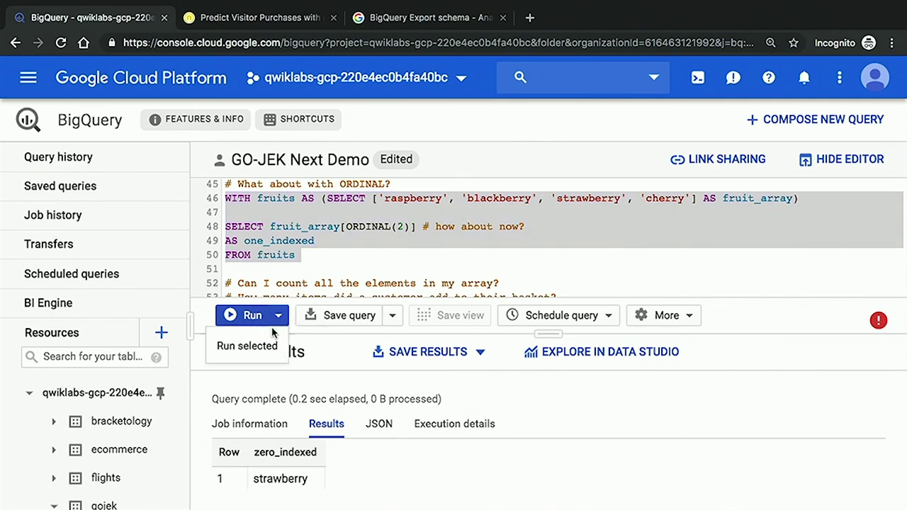
left_click(264, 321)
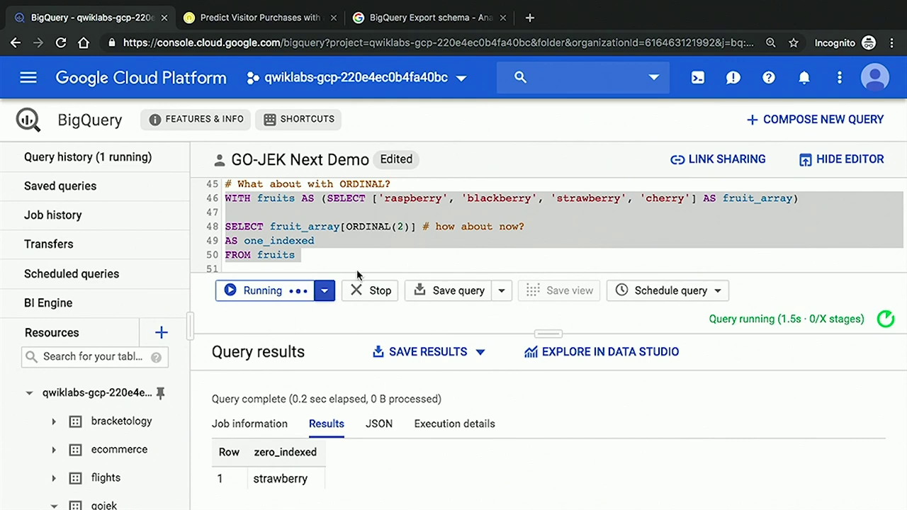
left_click(419, 253)
right_click(416, 249)
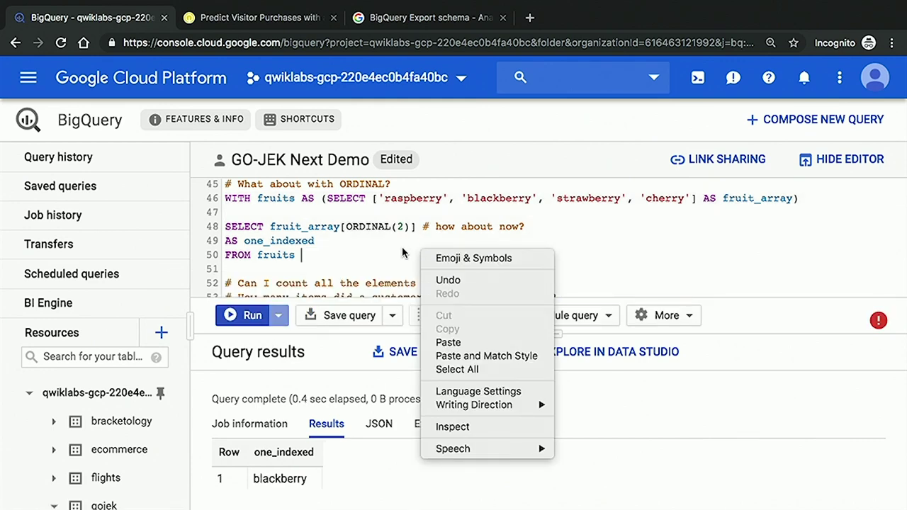
key("Escape")
Step: Run only the ARRAY_LENGTH(fruit_array) query on lines 54–58 to count the array's elements
scroll(417, 253, "down", 1)
scroll(418, 252, "down", 1)
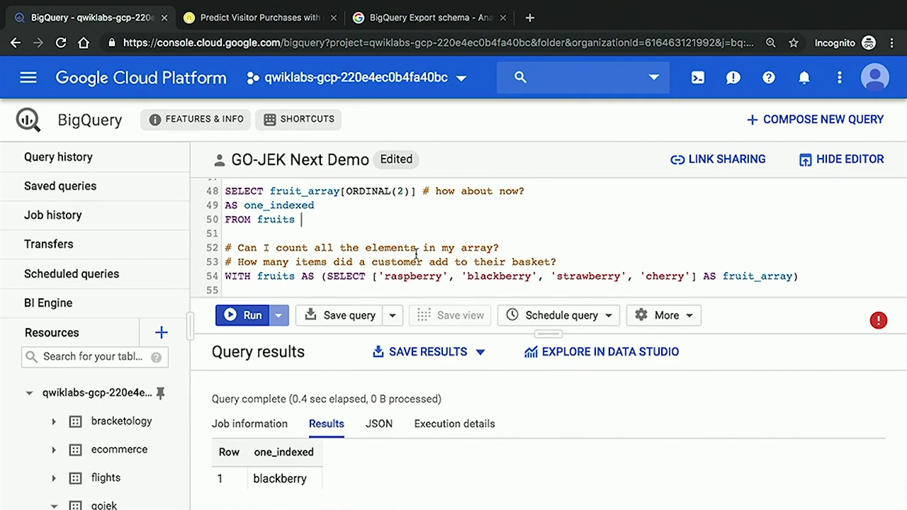
scroll(417, 253, "down", 2)
left_click_drag(224, 250, 222, 260)
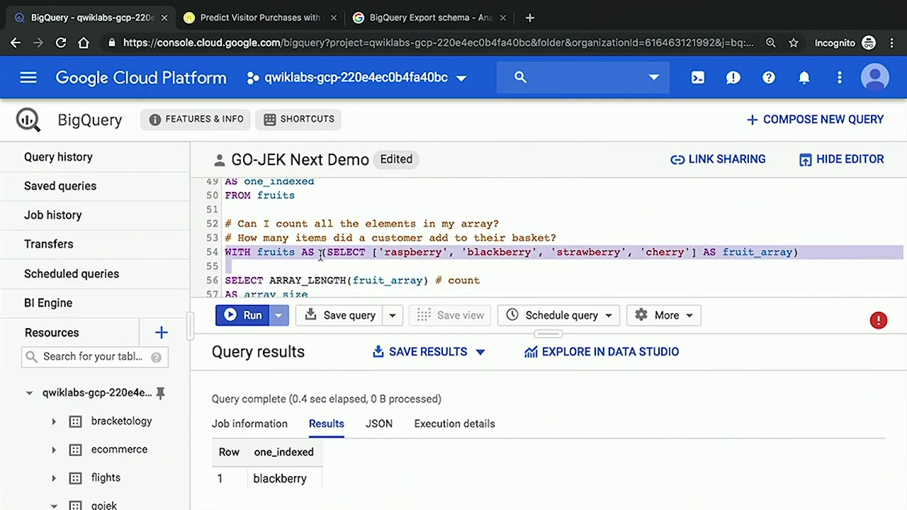
scroll(320, 257, "down", 2)
left_click_drag(297, 255, 227, 203)
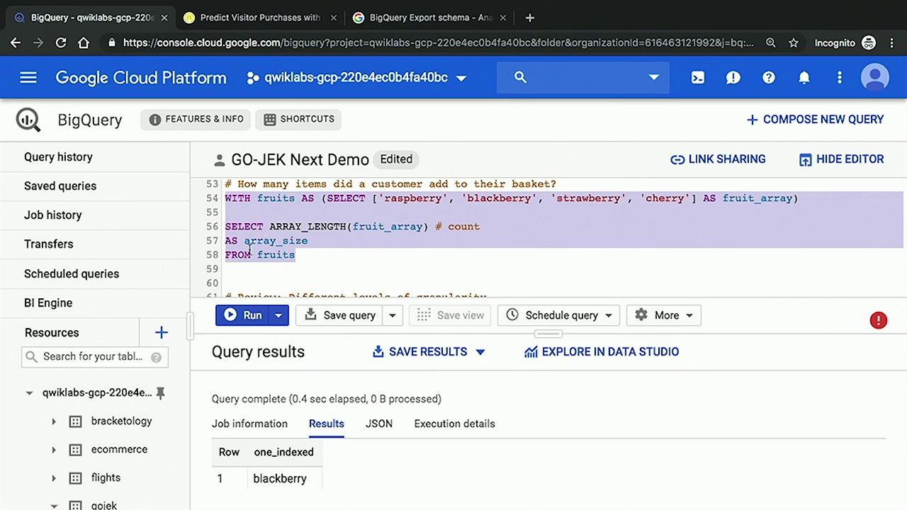
left_click(278, 316)
left_click(264, 346)
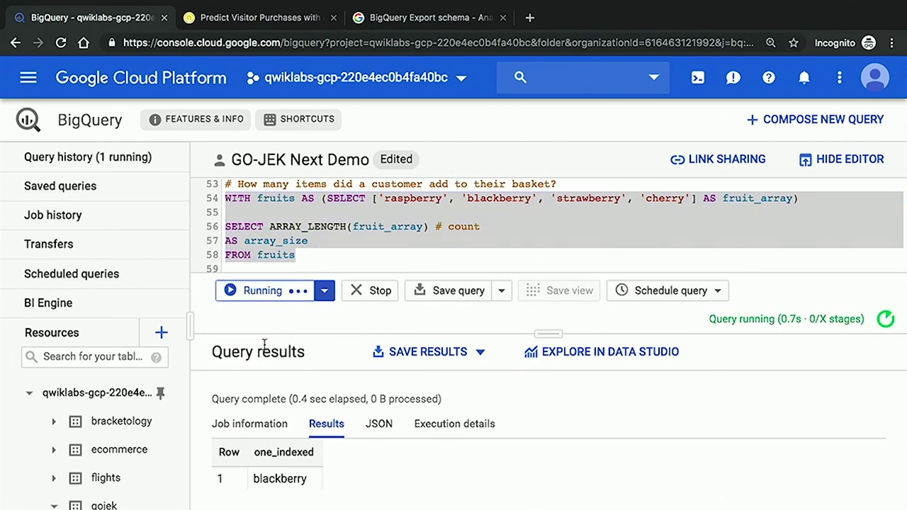
left_click(485, 258)
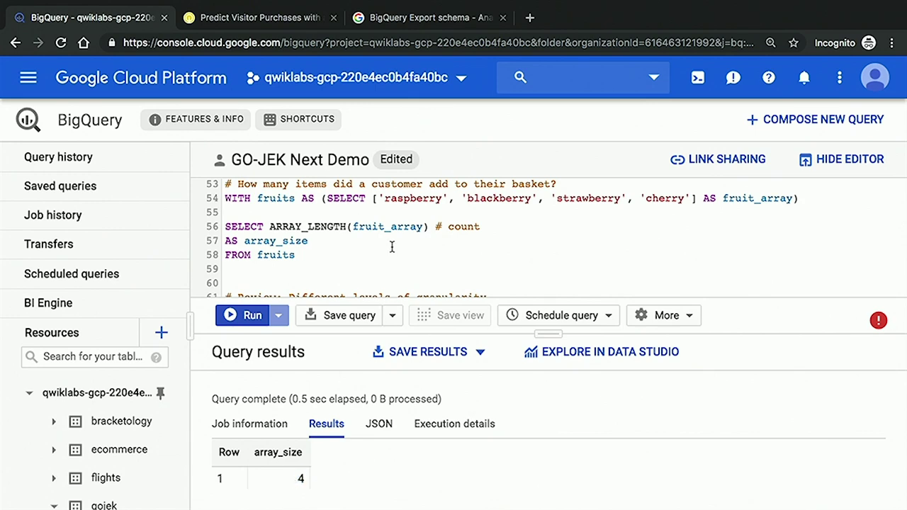
Step: Run only the granularity review query starting on line 62 that selects an item array and a customer, and enlarge the results area
scroll(392, 246, "down", 3)
left_click_drag(314, 265, 226, 207)
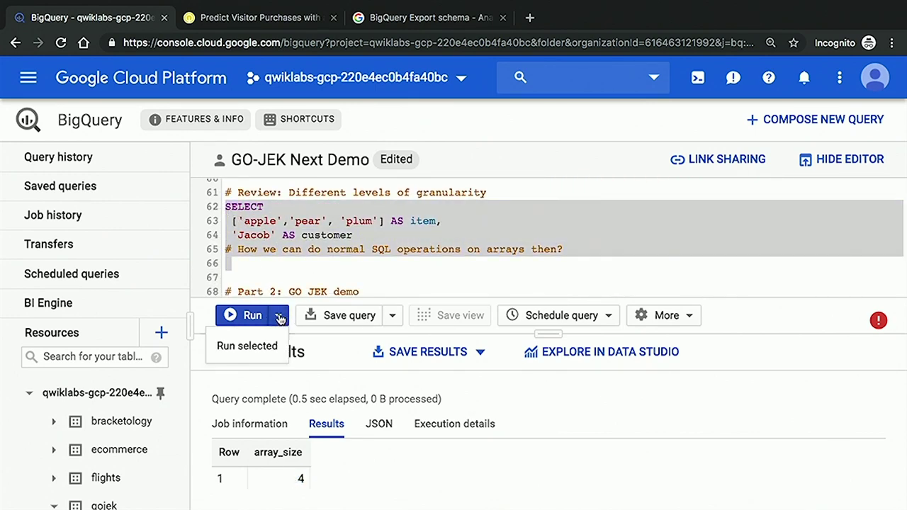
left_click(253, 315)
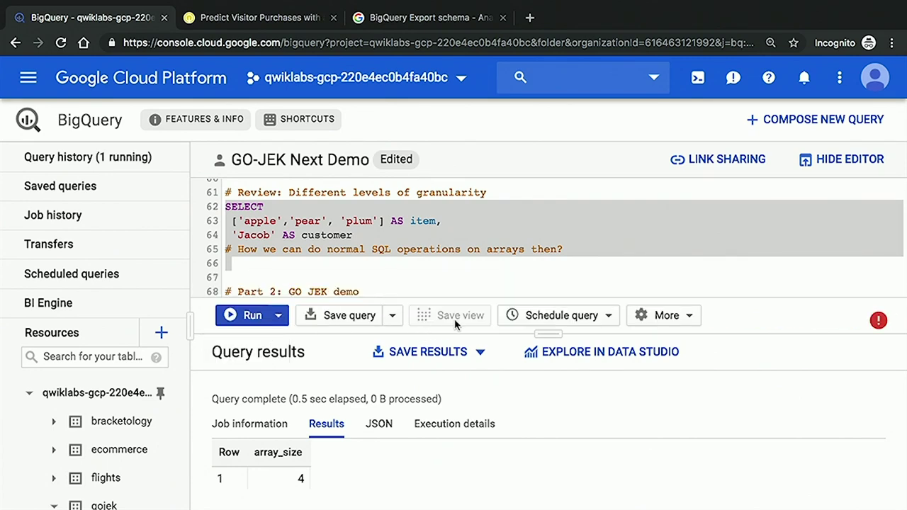
left_click_drag(552, 332, 551, 267)
scroll(507, 221, "down", 2)
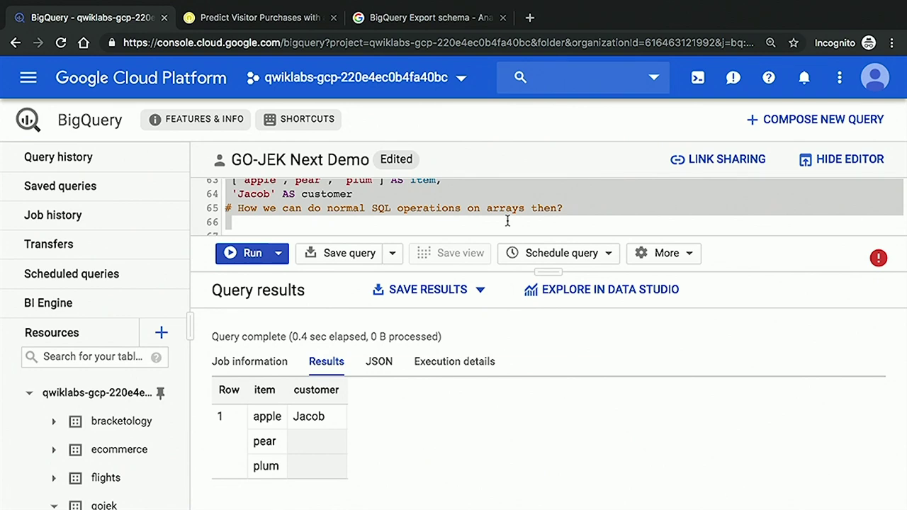
Step: Enlarge the editor, open the gojek.booking table referenced on line 70, and show its data preview
left_click(508, 221)
left_click_drag(542, 272, 542, 330)
scroll(515, 258, "down", 3)
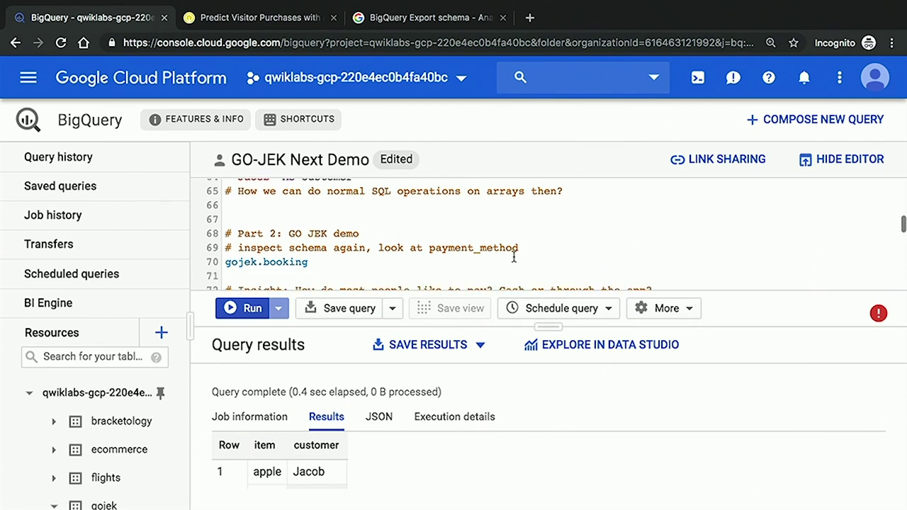
left_click_drag(224, 213, 309, 214)
left_click(284, 214, "ctrl")
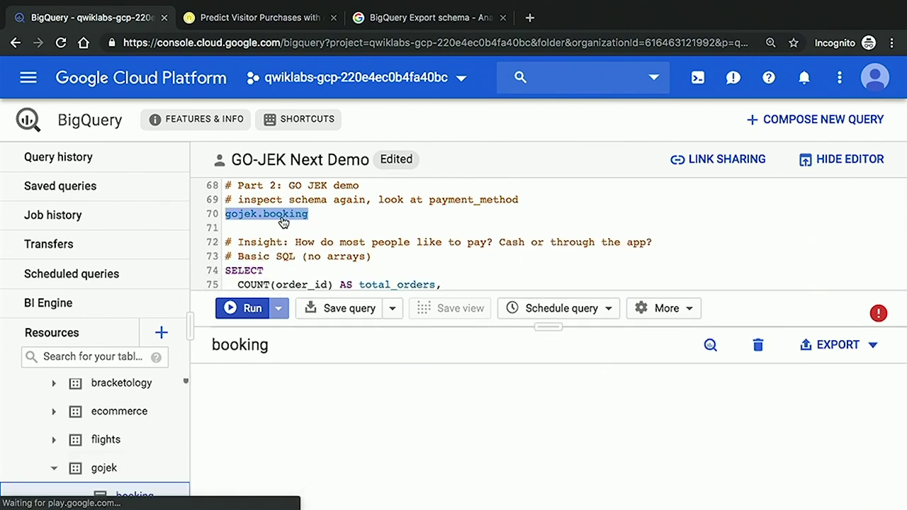
scroll(373, 234, "down", 2)
left_click(352, 386)
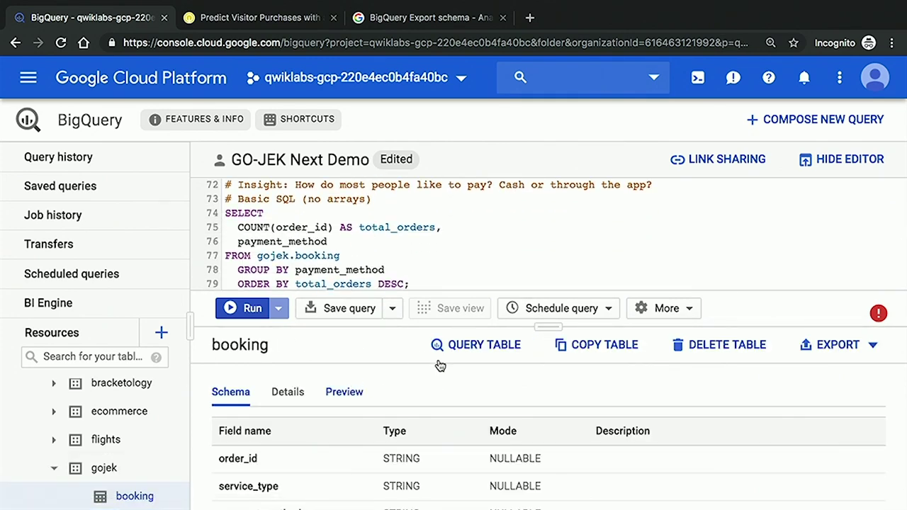
Step: Enlarge the booking preview and examine the payment_method column, highlighting the first row's value
left_click_drag(538, 325, 551, 256)
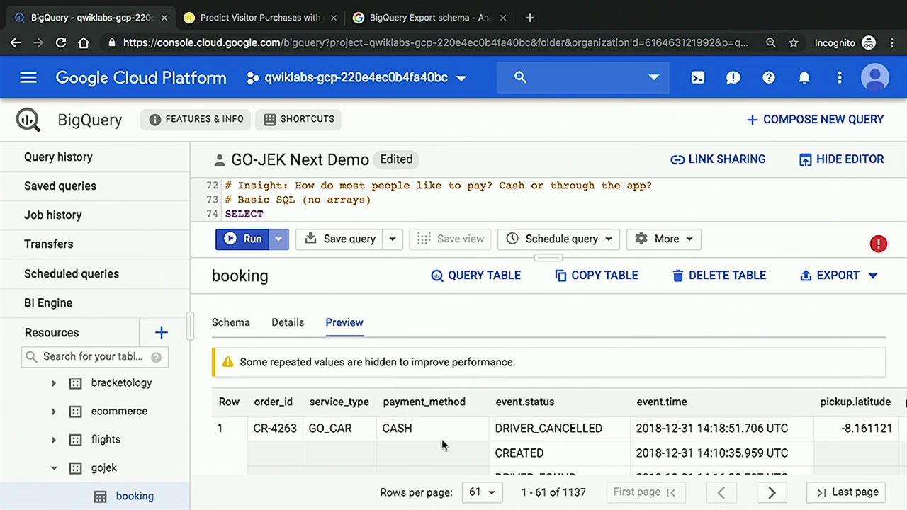
double_click(407, 428)
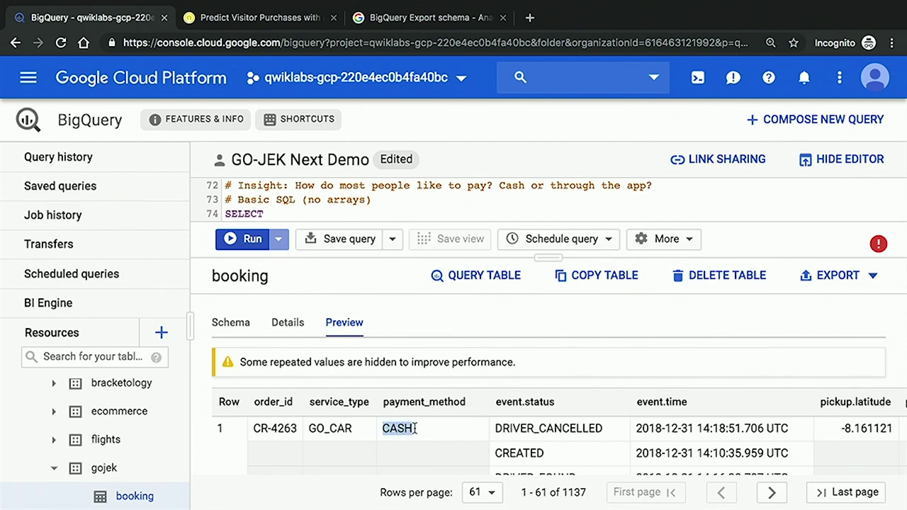
scroll(434, 434, "down", 5)
scroll(434, 434, "up", 5)
left_click(412, 429)
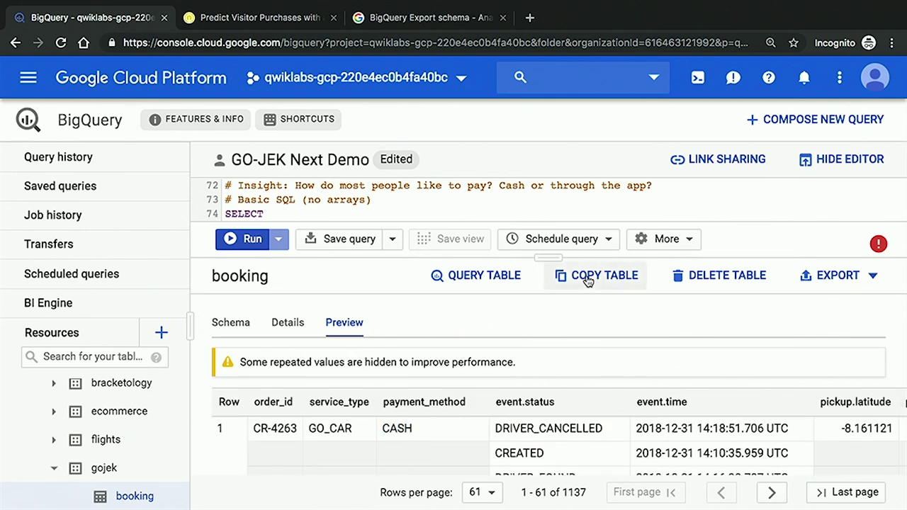
Step: Enlarge the editor and run only the query on lines 74–79 that counts gojek.booking orders by payment_method
left_click_drag(552, 260, 557, 358)
scroll(363, 259, "down", 1)
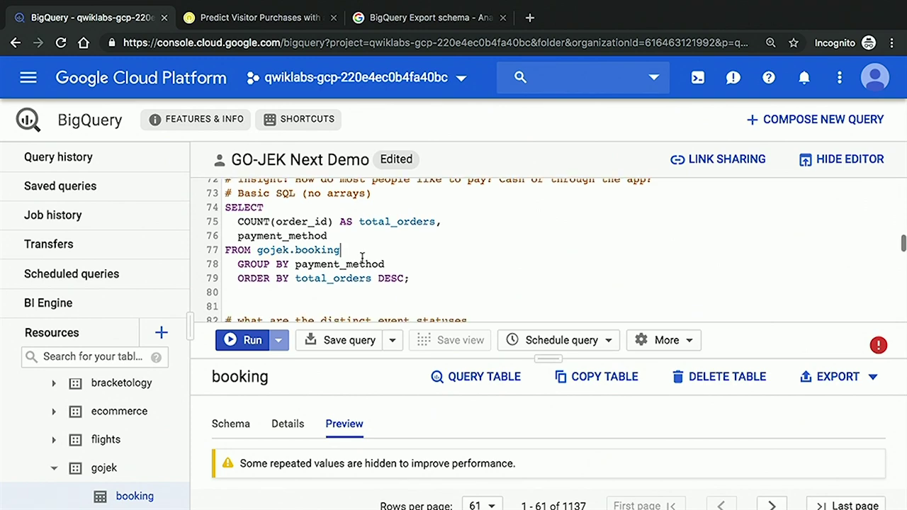
left_click_drag(414, 275, 211, 205)
left_click(279, 341)
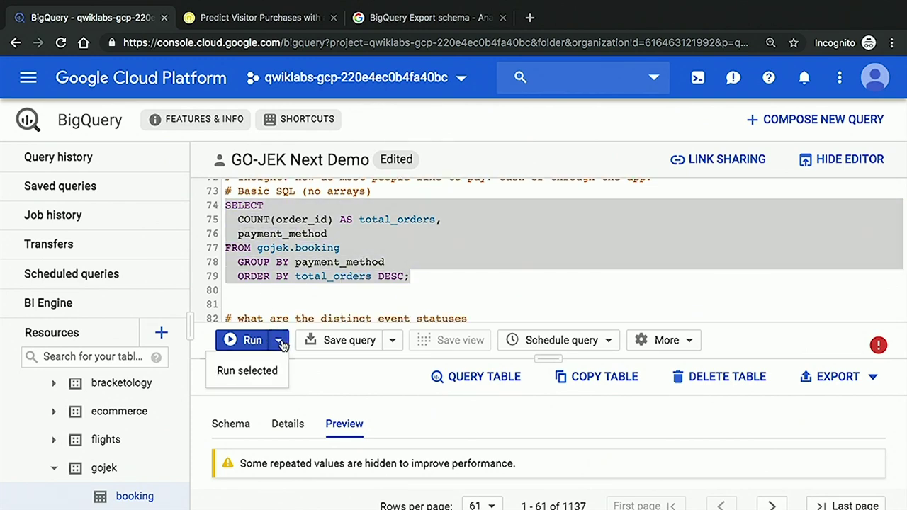
left_click(271, 371)
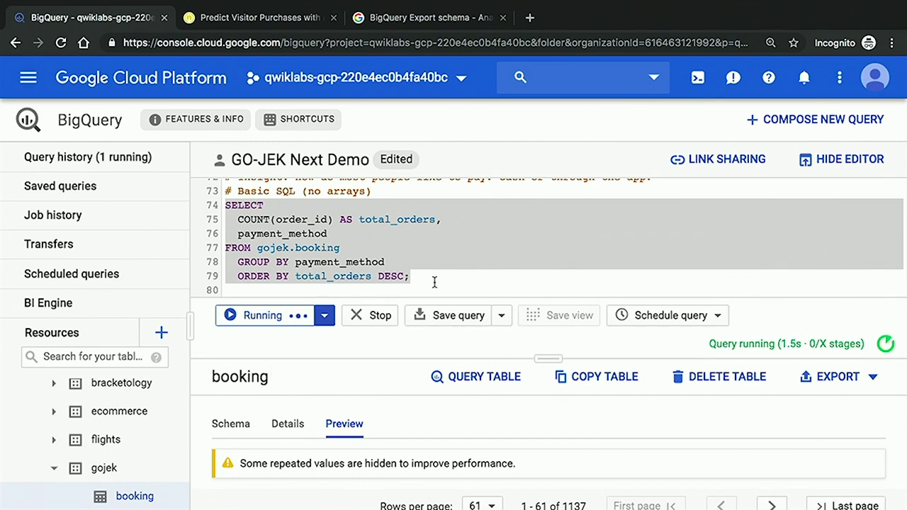
Step: Enlarge the results area and highlight the payment methods in the first two rows of the order counts
left_click_drag(540, 359, 539, 271)
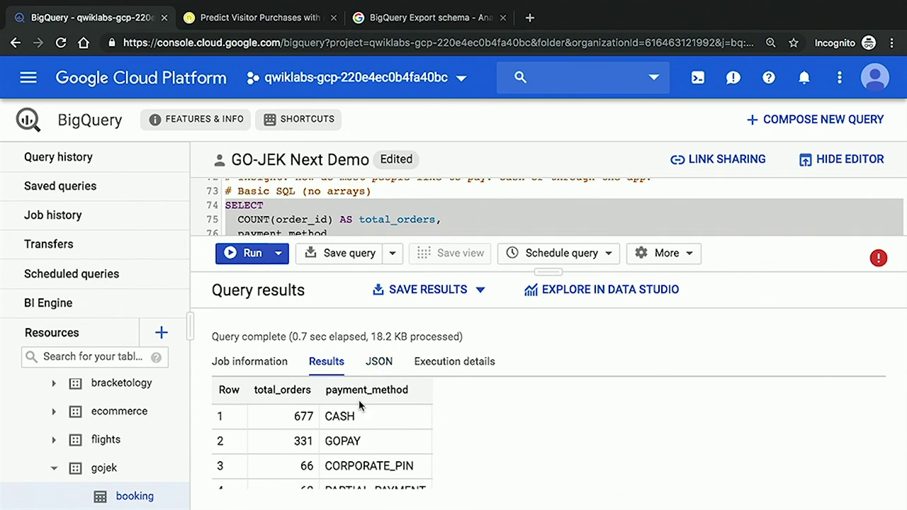
double_click(340, 416)
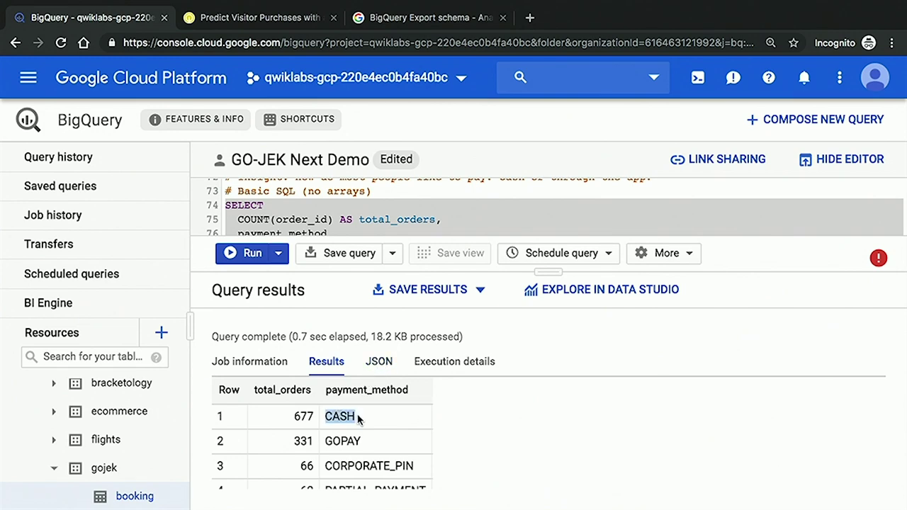
double_click(343, 445)
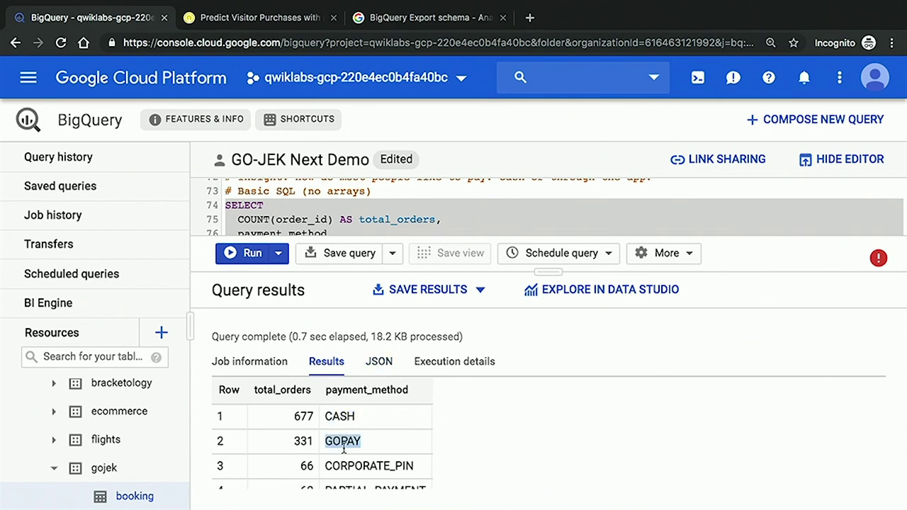
Step: Enlarge the editor, reopen the gojek.booking table referenced on line 77, and show its data preview in a larger pane
left_click_drag(548, 270, 545, 392)
left_click(423, 277)
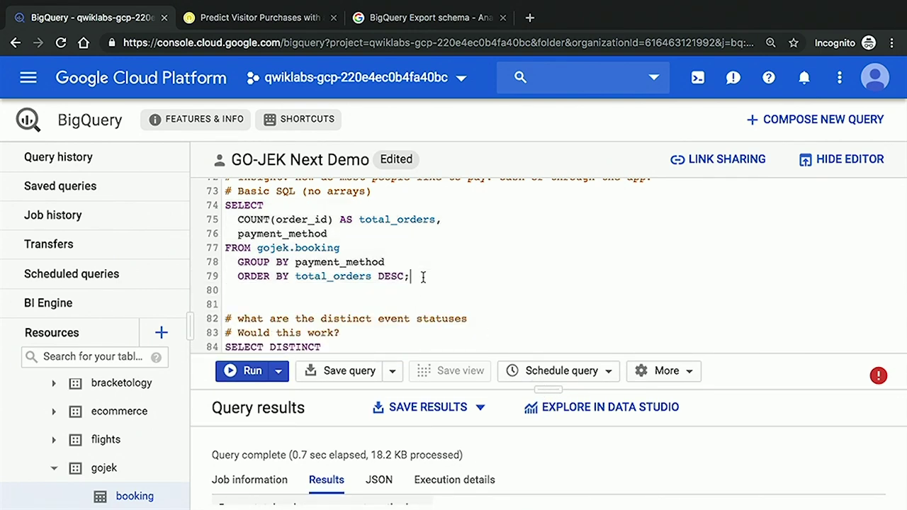
scroll(423, 277, "down", 3)
scroll(424, 278, "up", 1)
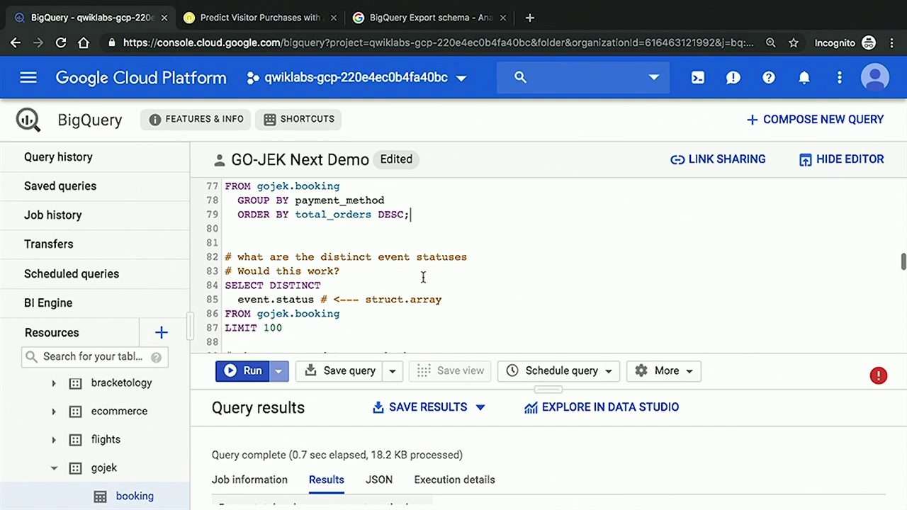
left_click(317, 189, "super")
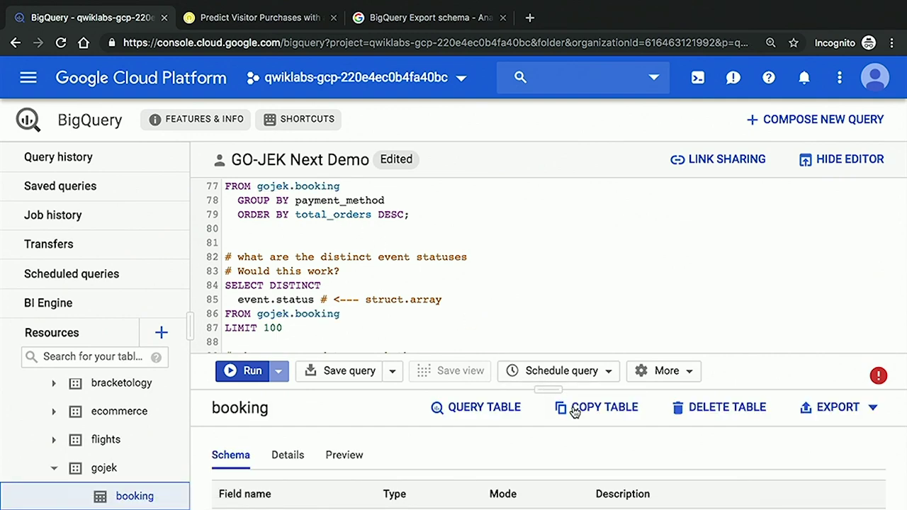
left_click_drag(546, 389, 544, 264)
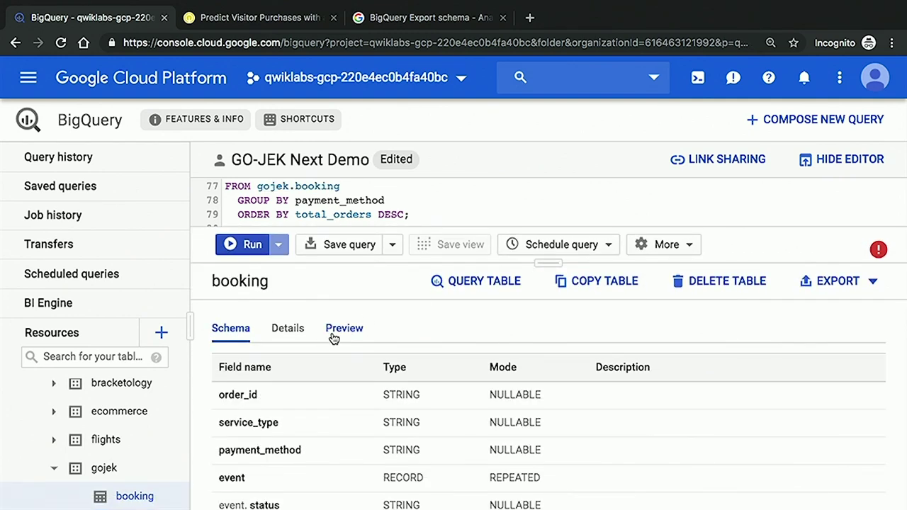
left_click(331, 333)
Step: Examine the repeated event values in the booking preview rows, highlighting individual entries
double_click(542, 437)
double_click(538, 459)
scroll(533, 457, "down", 1)
left_click(530, 456)
double_click(536, 447)
left_click(588, 424)
Step: Run only the query on lines 84–87 that selects distinct event.status from gojek.booking, highlight the type in the error message, and dismiss it
left_click_drag(567, 265, 565, 436)
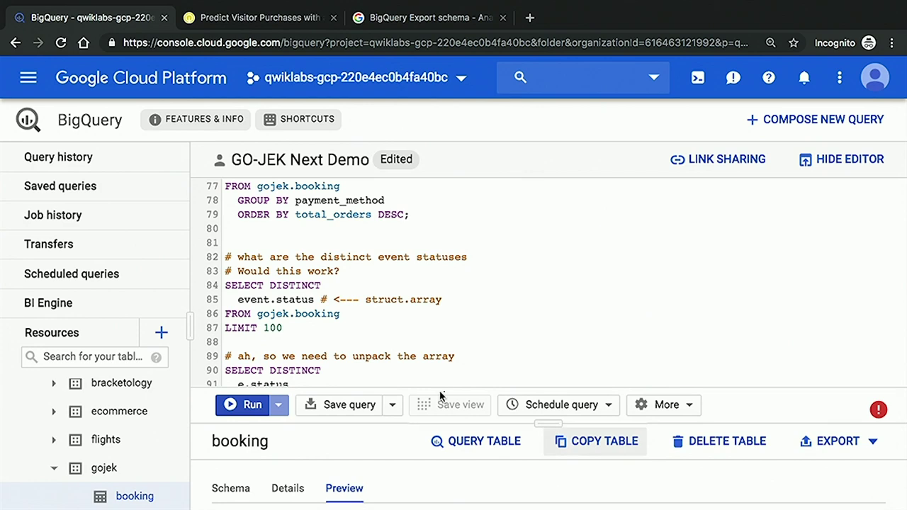
left_click_drag(225, 342, 222, 287)
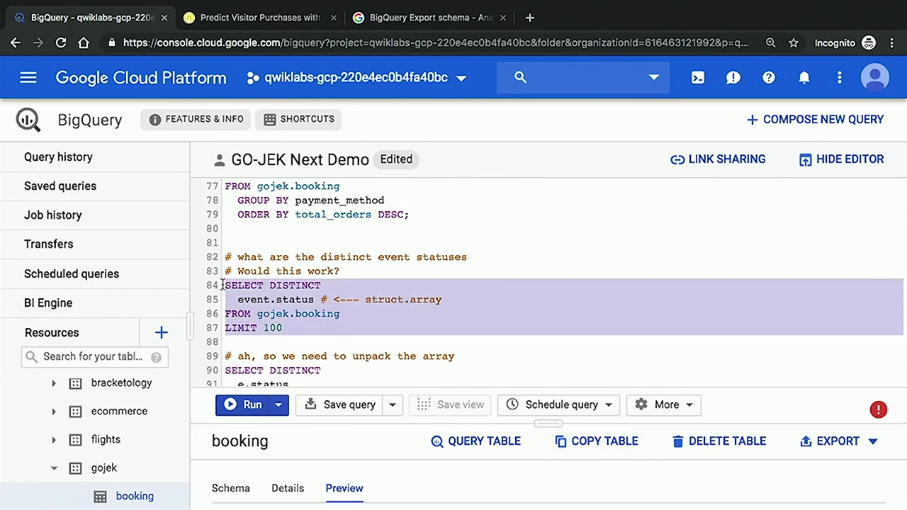
scroll(343, 314, "down", 1)
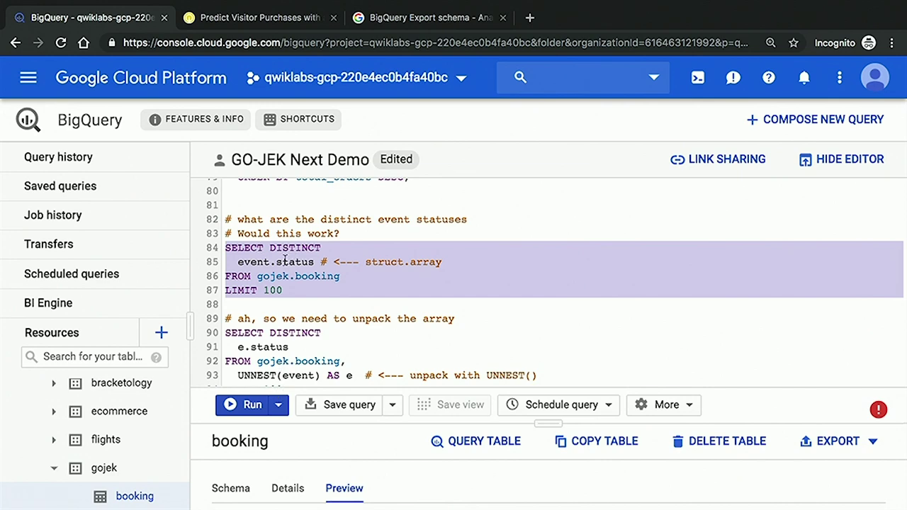
left_click_drag(548, 421, 546, 341)
left_click(279, 328)
left_click(264, 359)
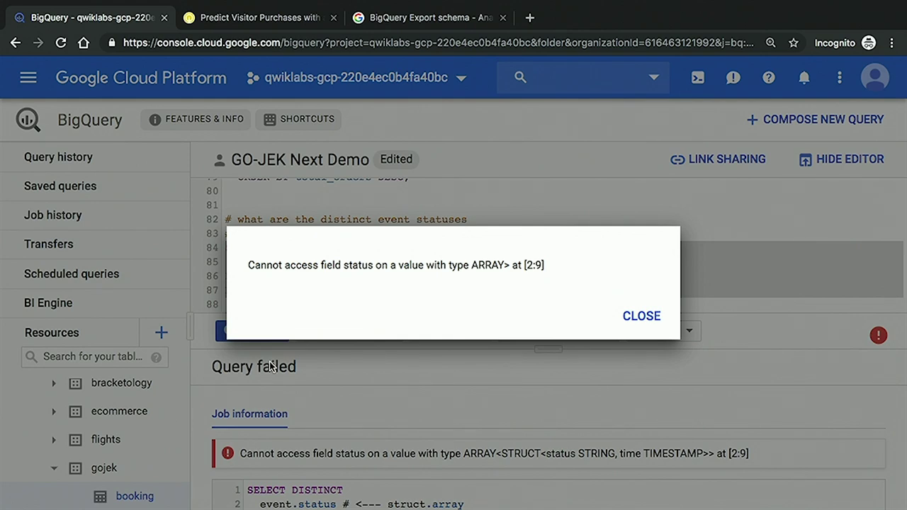
double_click(495, 265)
left_click(631, 315)
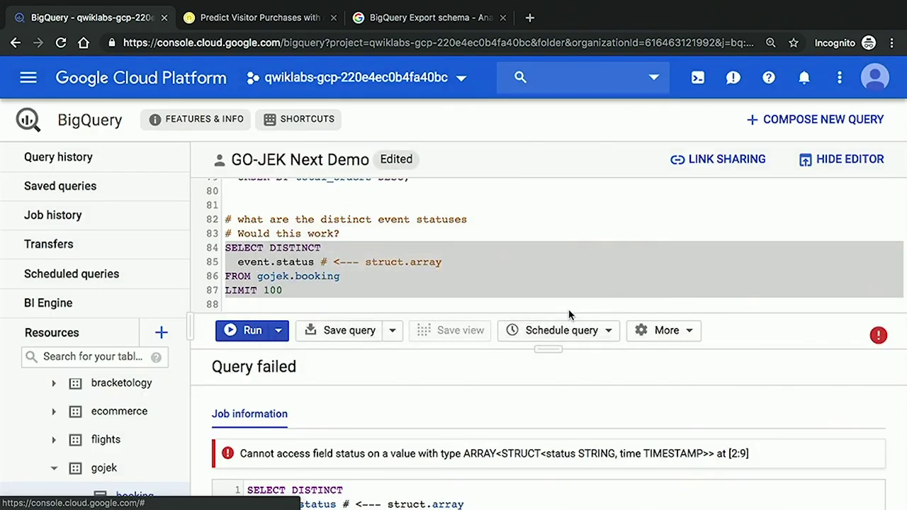
Step: Highlight UNNEST on line 93 and run only the query on lines 90–94 that selects distinct e.status from the unpacked event array
scroll(464, 312, "down", 3)
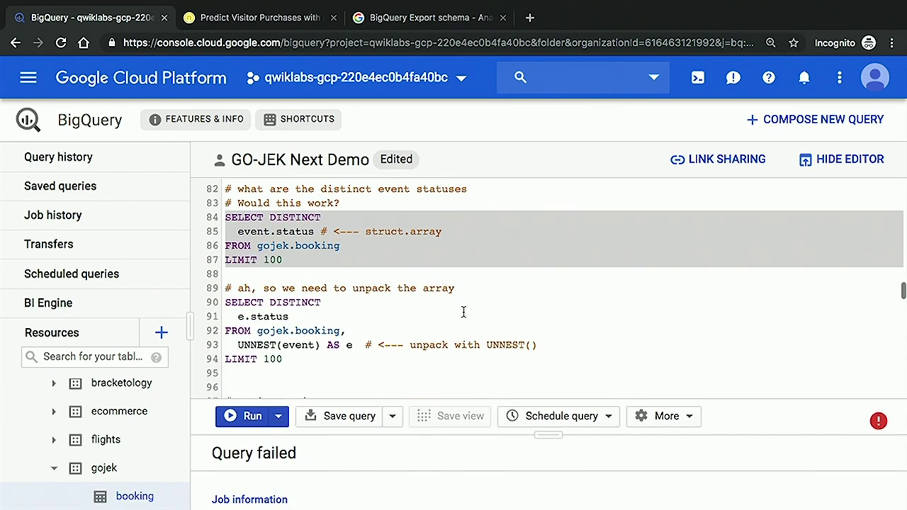
double_click(267, 292)
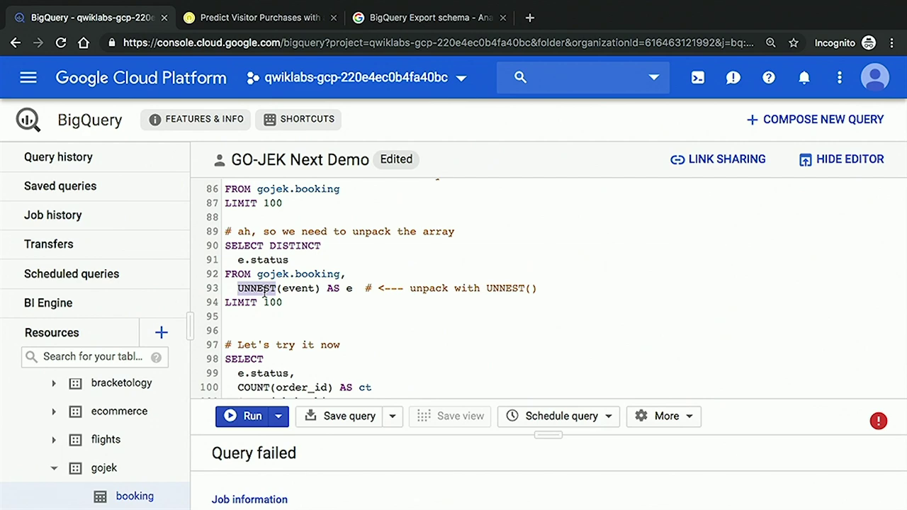
left_click(265, 290)
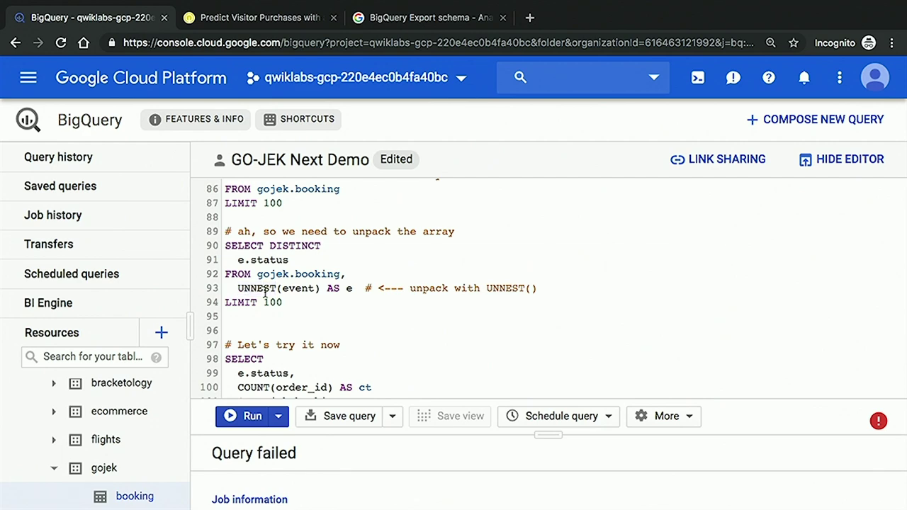
left_click_drag(282, 303, 223, 241)
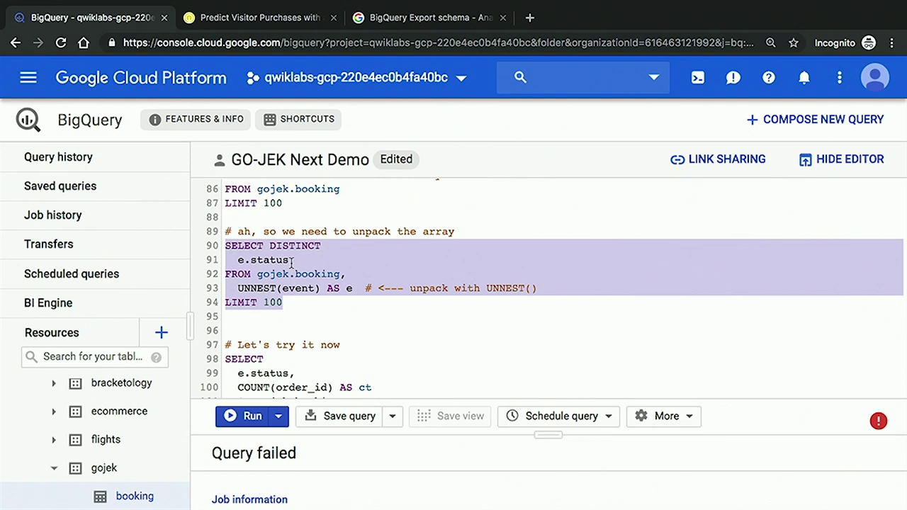
scroll(292, 262, "down", 1)
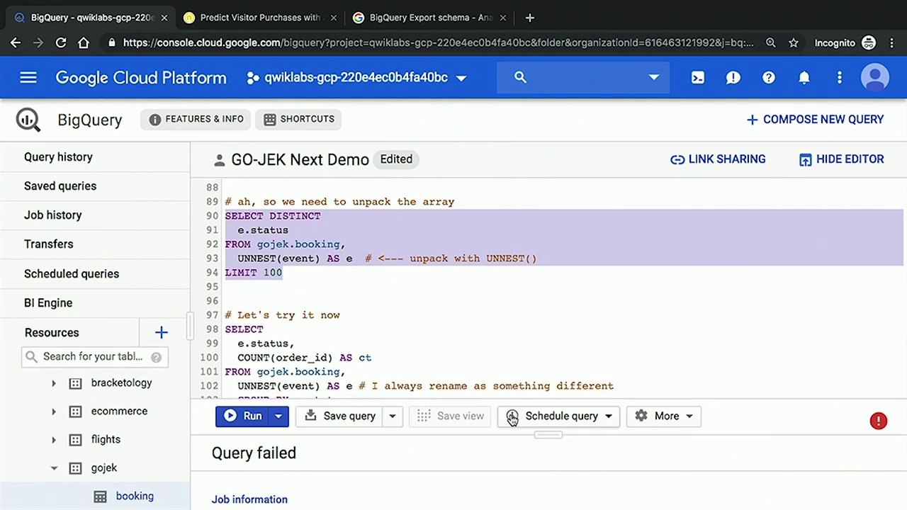
left_click_drag(532, 434, 531, 321)
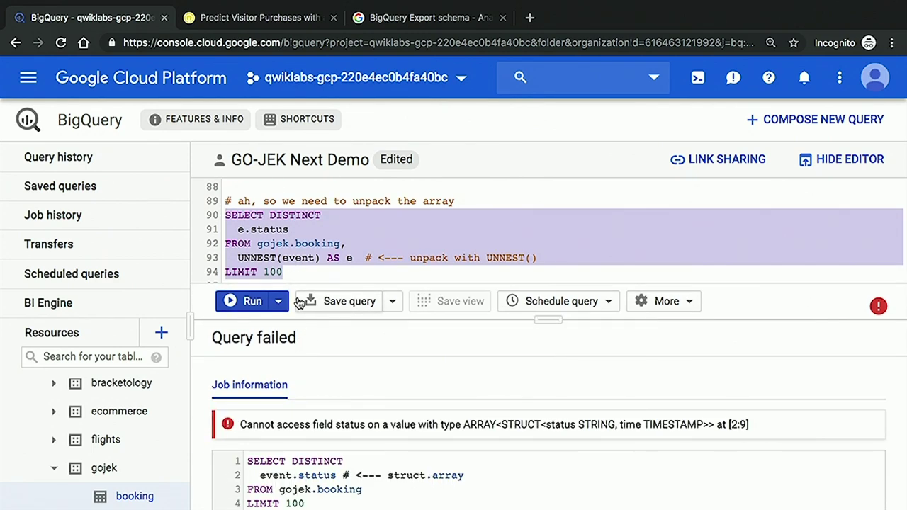
left_click(255, 301)
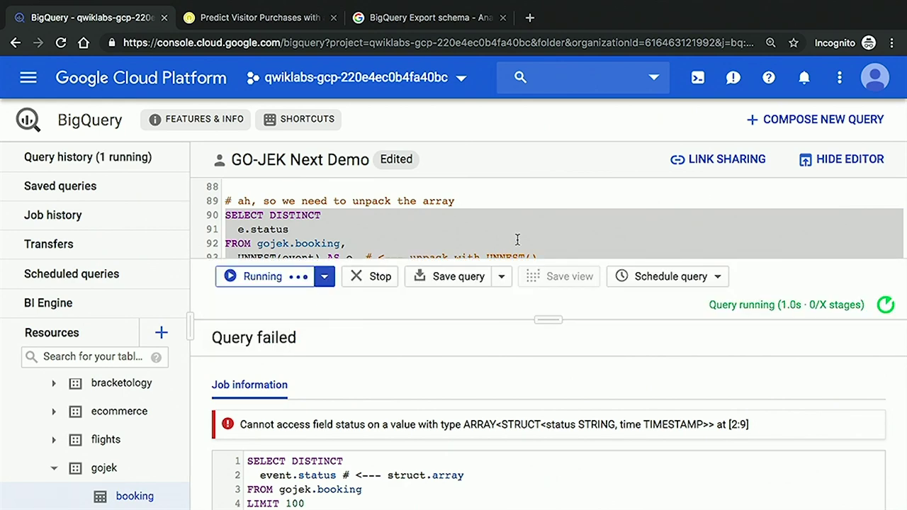
Step: Enlarge the results area and look through the full list of distinct event statuses
scroll(436, 228, "down", 1)
left_click_drag(540, 314, 544, 252)
scroll(297, 431, "down", 3)
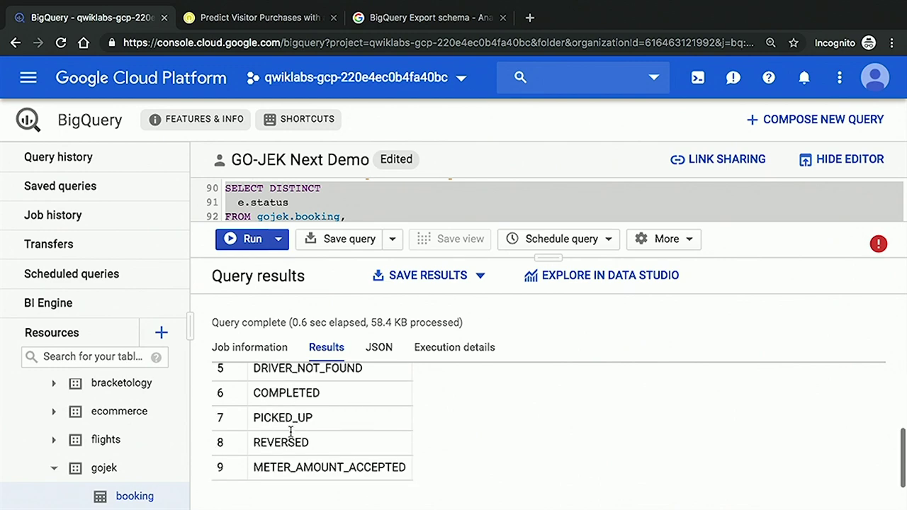
scroll(300, 431, "up", 3)
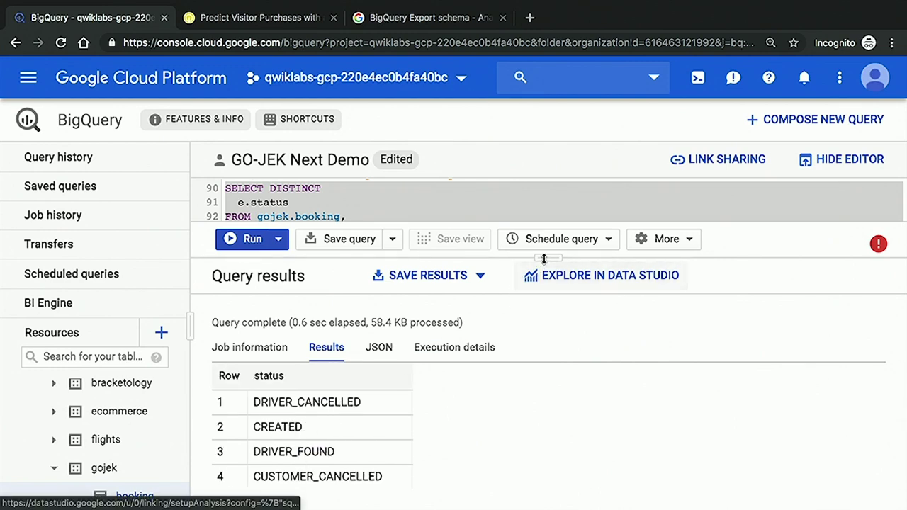
Step: Enlarge the editor and run only the query on lines 97–105 that counts orders per e.status using UNNEST(event)
left_click_drag(544, 258, 548, 368)
scroll(425, 270, "down", 2)
scroll(425, 270, "down", 2)
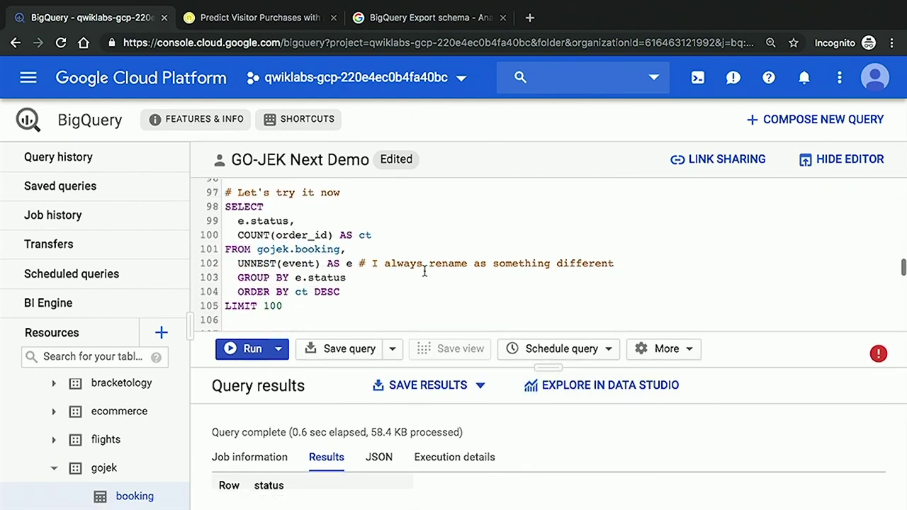
double_click(309, 235)
left_click_drag(290, 307, 218, 204)
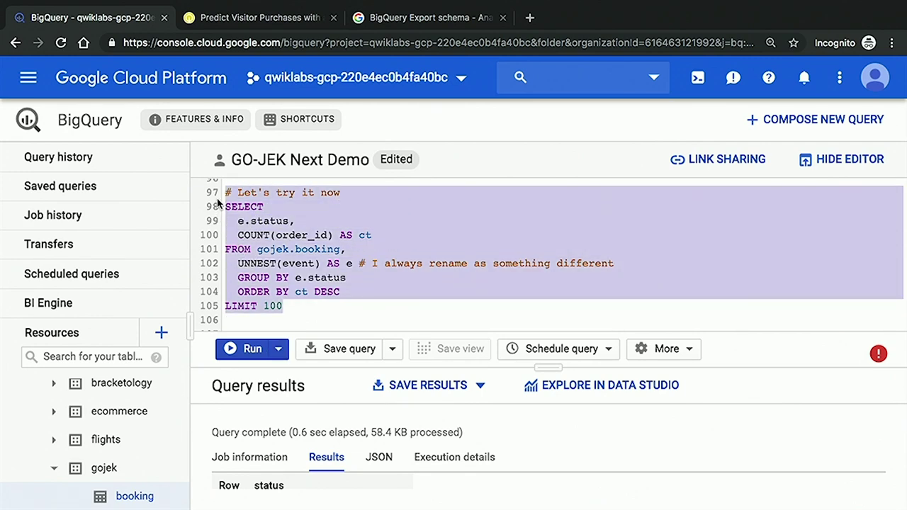
left_click(279, 349)
left_click(262, 378)
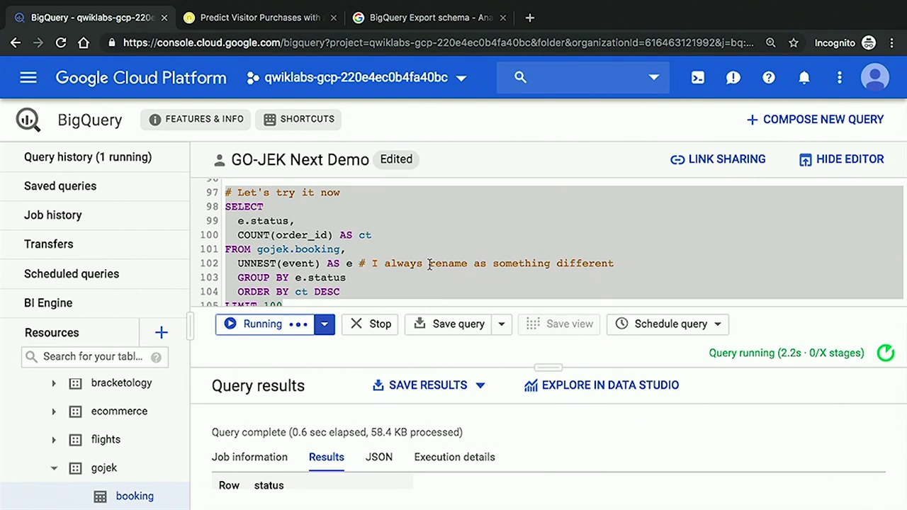
Step: Highlight the event array inside the UNNEST call on line 102
scroll(354, 277, "down", 1)
left_click(305, 282)
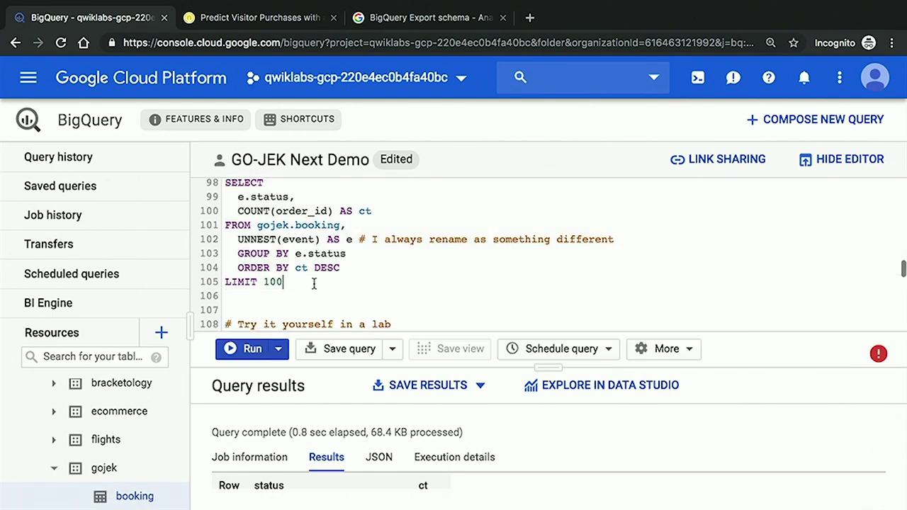
double_click(297, 240)
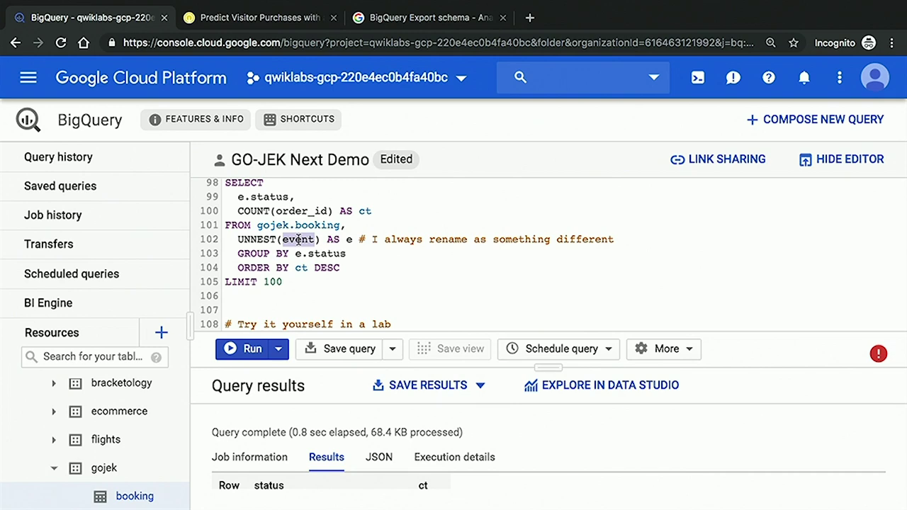
Step: Add the sample array [1,2,3,4,5] below the query and split it so each element sits on its own line
left_click(305, 282)
key("Return")
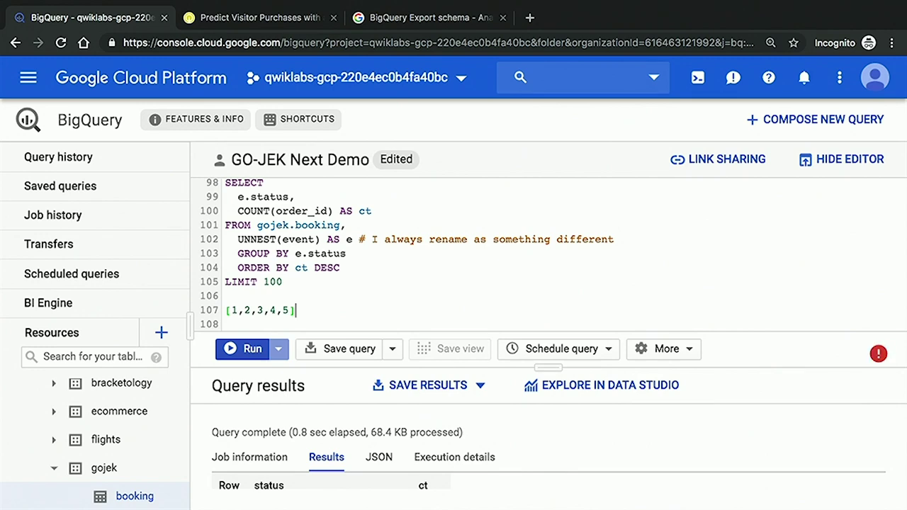
left_click(245, 311)
key("Return")
left_click(241, 313)
key("Return")
left_click(245, 321)
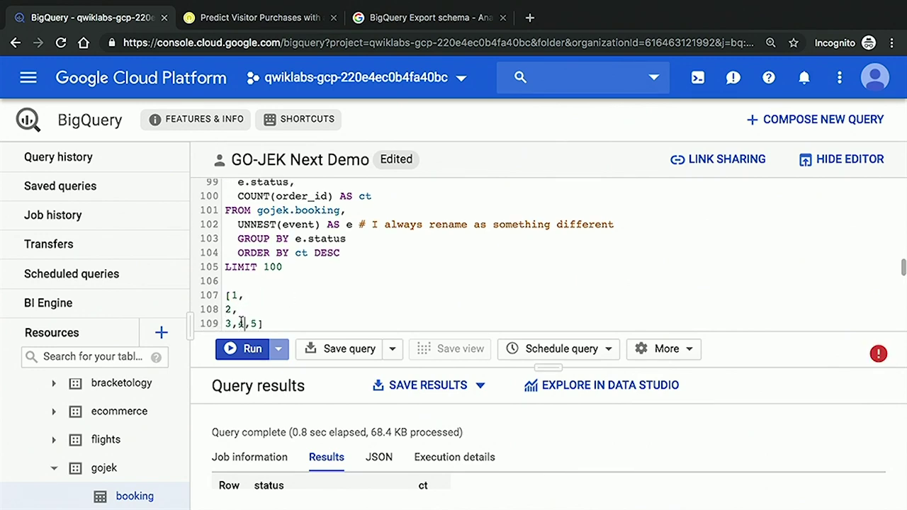
key("Return")
left_click(248, 312)
key("Return")
Step: Delete the five-line sample array below the query and undo the deletion
left_click_drag(250, 316, 218, 271)
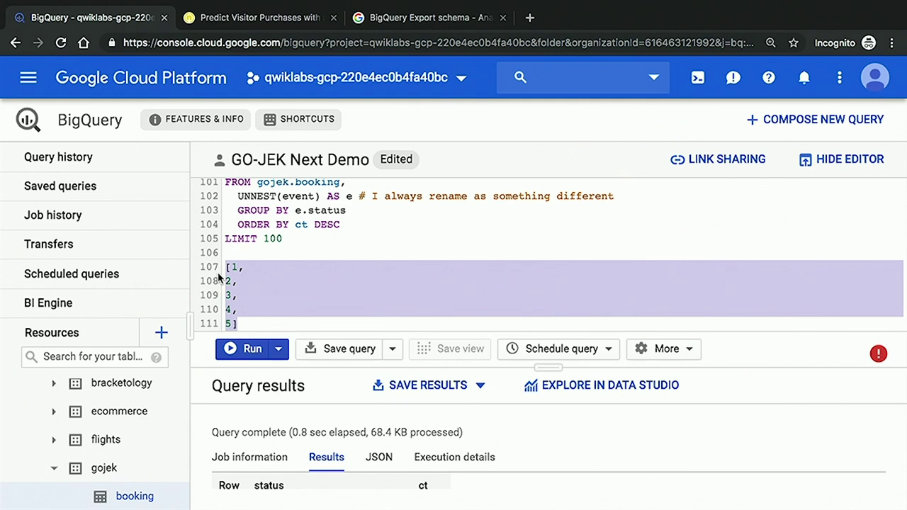
key("BackSpace")
key("BackSpace")
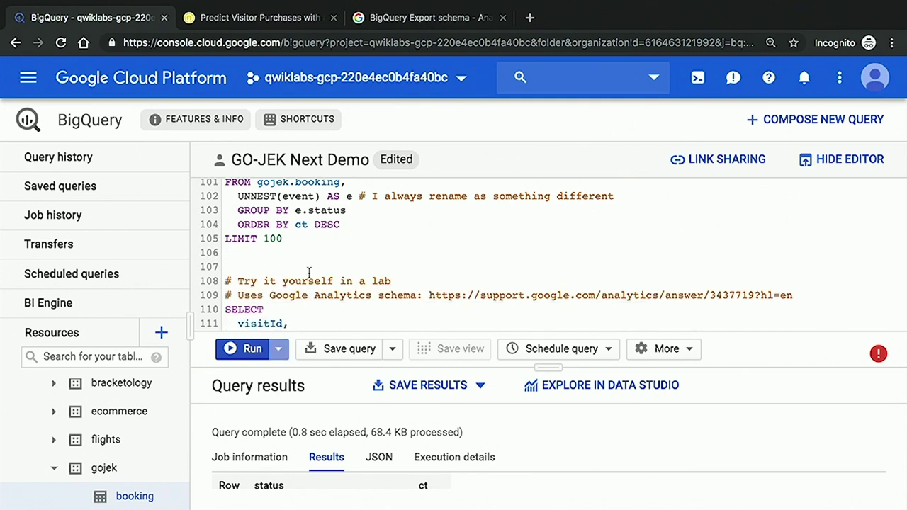
scroll(309, 274, "up", 1)
key("ctrl+z")
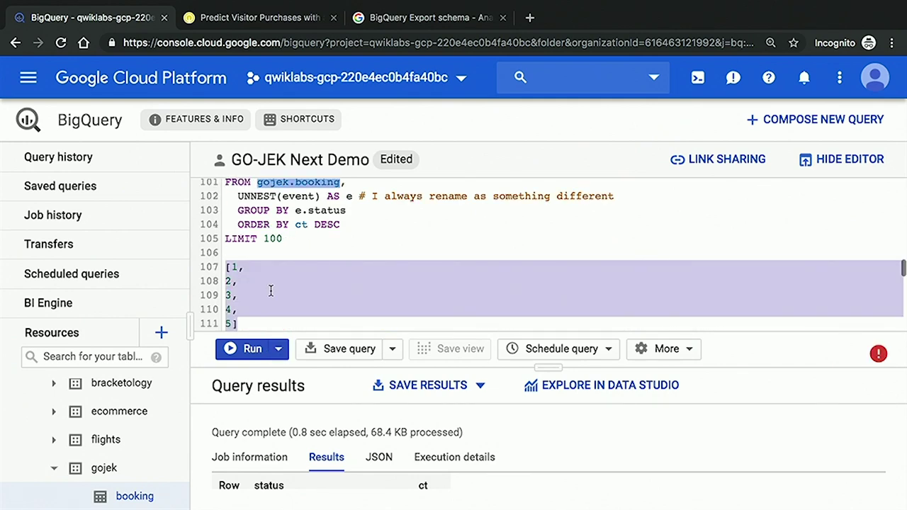
Step: Insert the single-line array [1,2,3,4,5] on line 106, above the multi-line version
left_click(283, 254)
key("Return")
key("Up")
type("[")
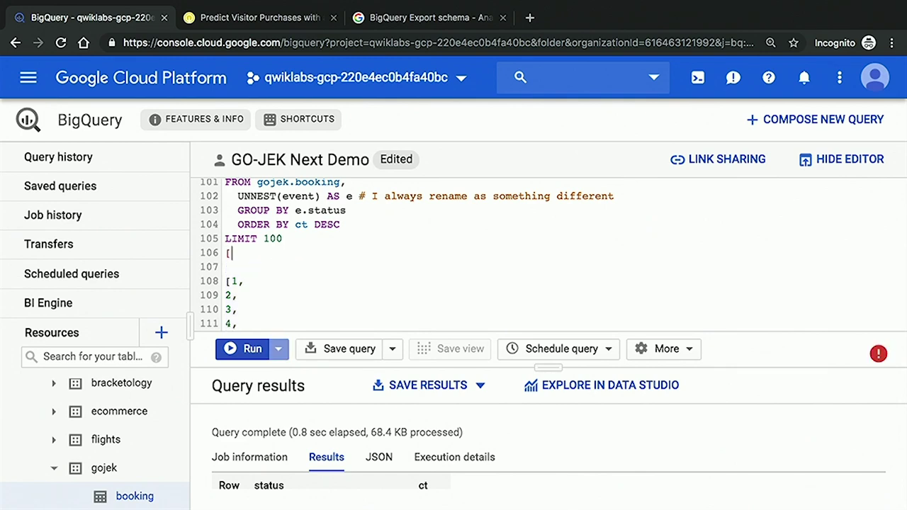
type("1,2,3,4,5]")
Step: Compare the single-line and multi-line arrays by highlighting each, and highlight event in the UNNEST call on line 102
left_click(198, 252)
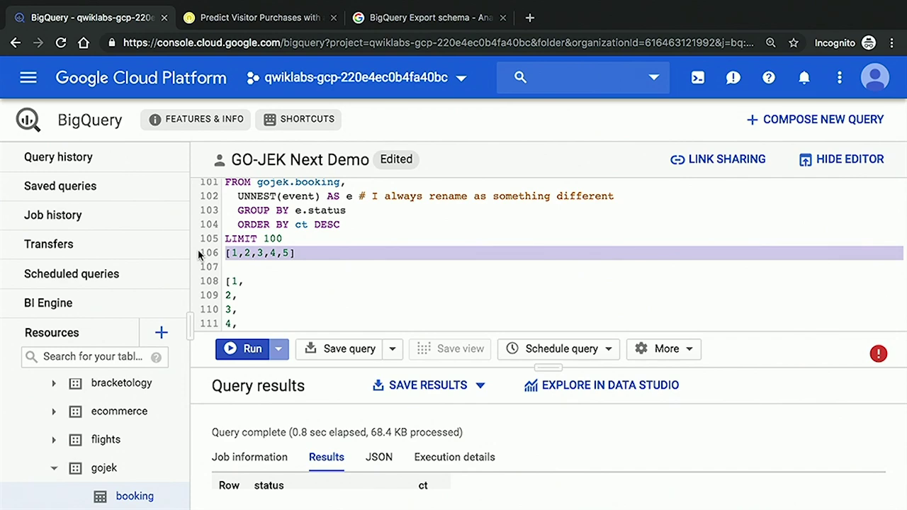
left_click(247, 324)
left_click_drag(247, 324, 223, 282)
left_click(260, 280)
scroll(304, 267, "up", 2)
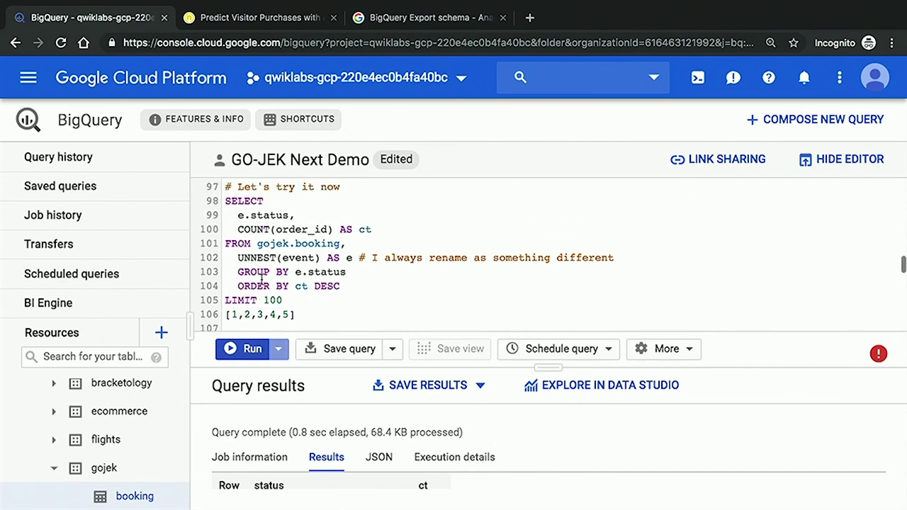
double_click(295, 258)
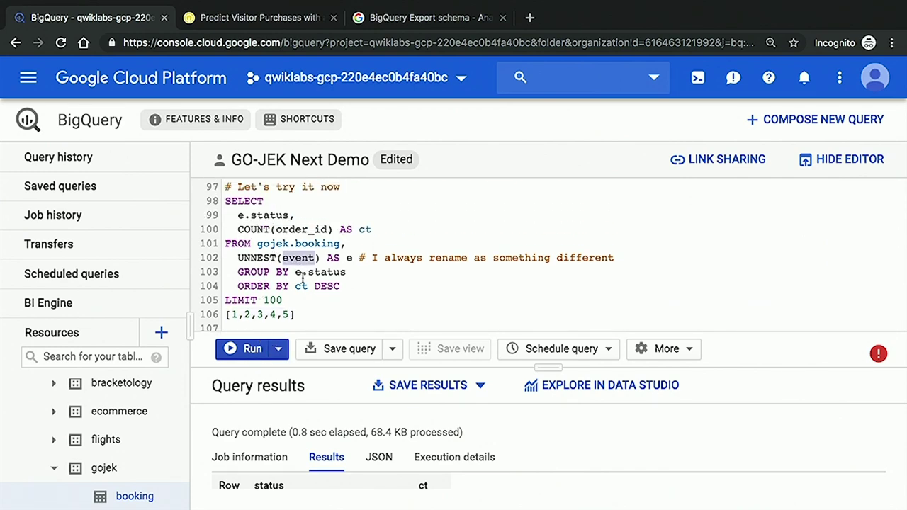
Step: Try event as the alias of UNNEST(event) on line 102 and change it back to e
scroll(295, 298, "down", 2)
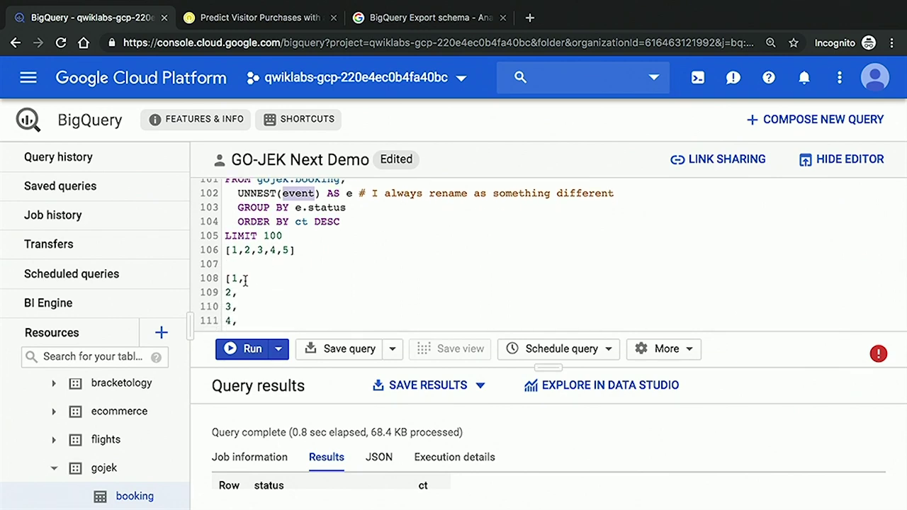
scroll(253, 290, "up", 1)
left_click(352, 221)
type("vent")
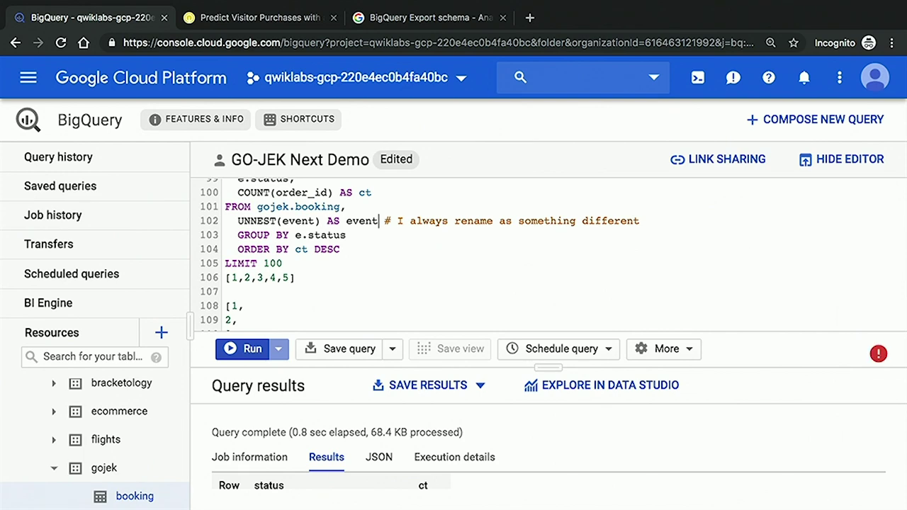
double_click(360, 220)
type("e")
Step: Rename the alias of UNNEST(event) on line 102 to unnested_arrray
scroll(383, 258, "up", 1)
key("BackSpace")
type("unnested")
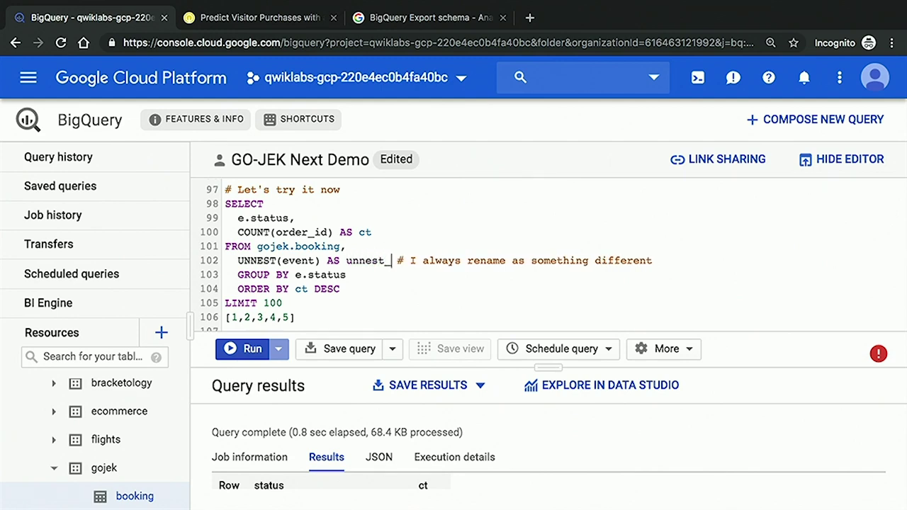
type("_arrray")
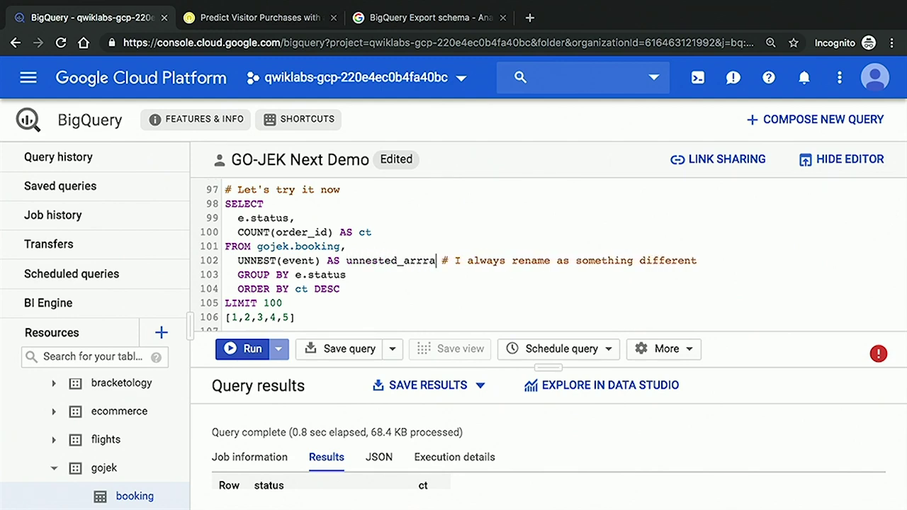
Step: Copy the new alias from line 102 and replace e with it in the status field on line 99
double_click(369, 262)
key("ctrl+c")
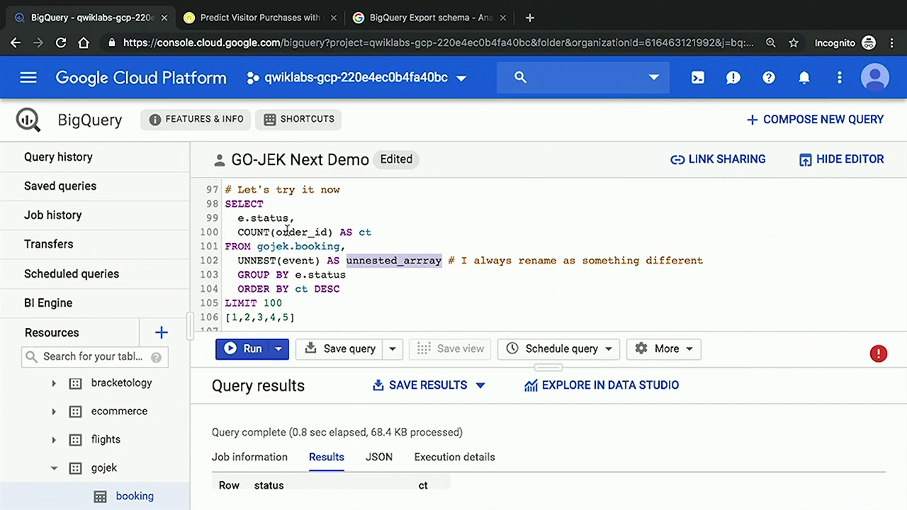
double_click(242, 217)
key("ctrl+v")
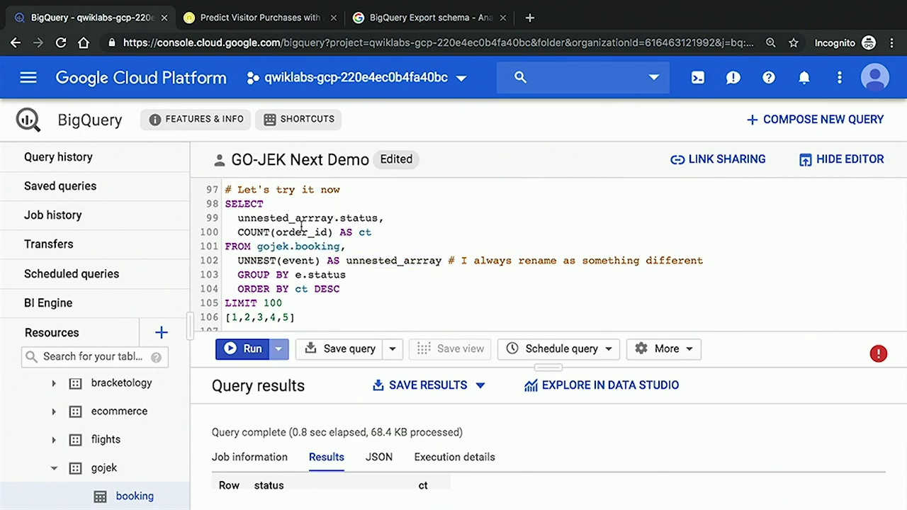
Step: Try to run only the status-count query on lines 98 to 105
scroll(301, 225, "down", 1)
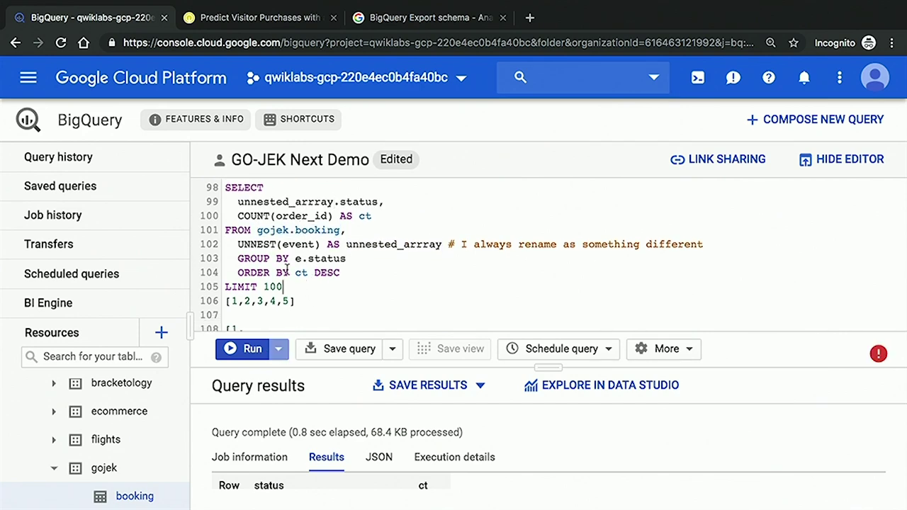
left_click_drag(283, 288, 215, 197)
left_click(279, 349)
left_click(263, 387)
left_click(641, 318)
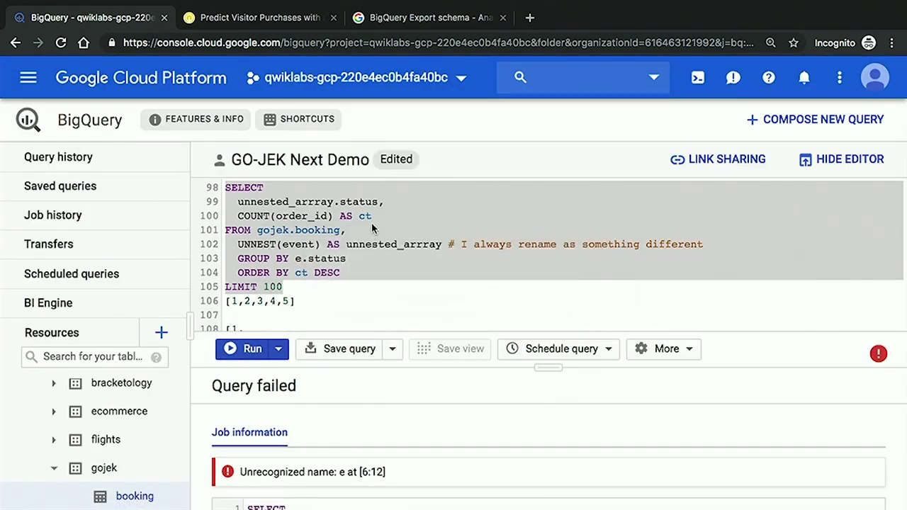
Step: Replace e with unnested_arrray in the GROUP BY clause on line 103
left_click(346, 244)
double_click(367, 244)
key("ctrl+c")
double_click(298, 258)
key("ctrl+v")
Step: Run only the corrected query on lines 98 to 104, leaving out the LIMIT line
left_click_drag(358, 281, 224, 189)
left_click(281, 350)
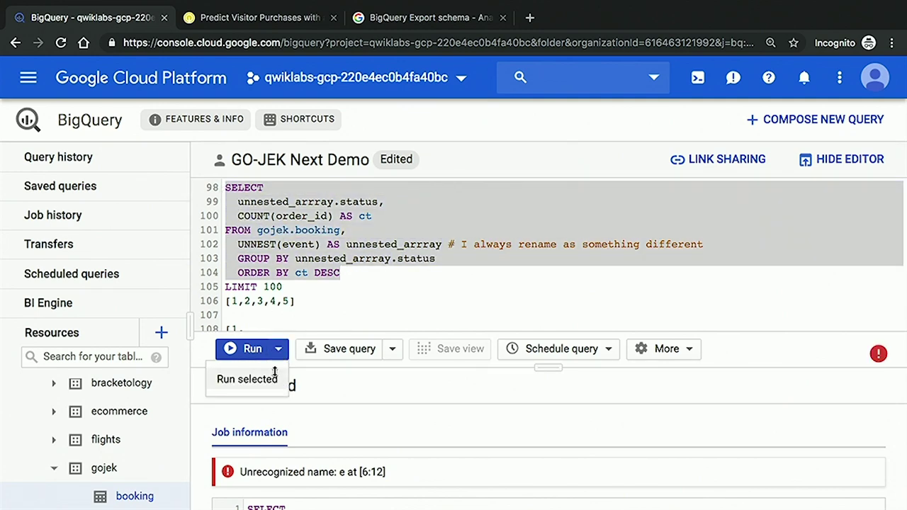
left_click(272, 377)
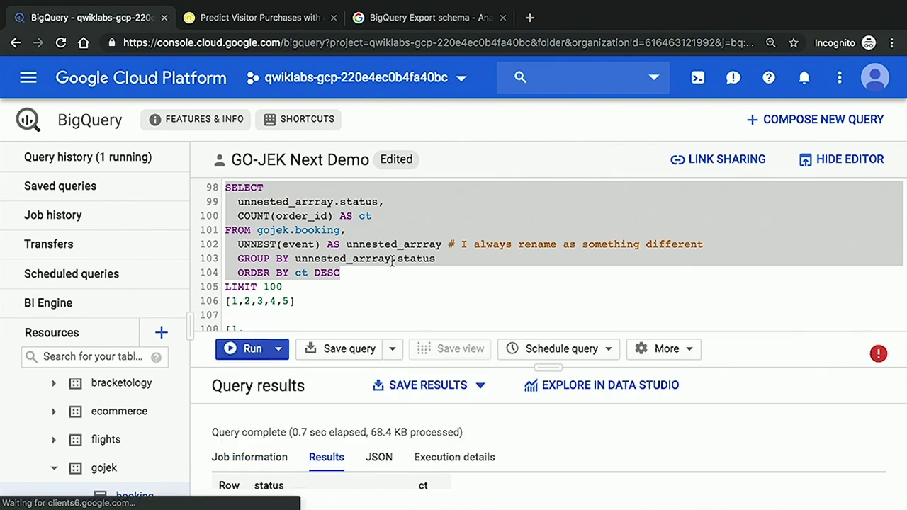
Step: Highlight the single-line array on line 106 and the multi-line array on lines 108 to 112 in turn to compare them
scroll(392, 260, "down", 3)
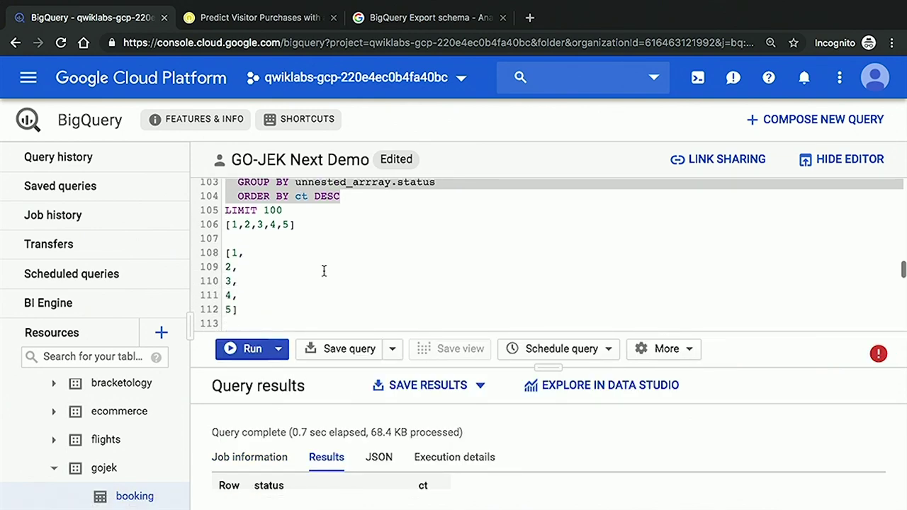
left_click_drag(299, 228, 219, 225)
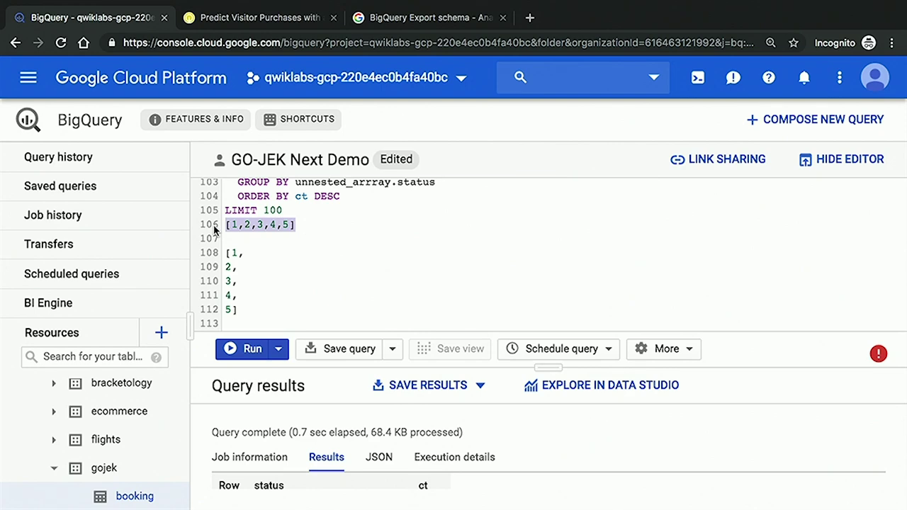
left_click_drag(240, 303, 223, 258)
left_click_drag(297, 226, 217, 223)
left_click_drag(243, 310, 212, 262)
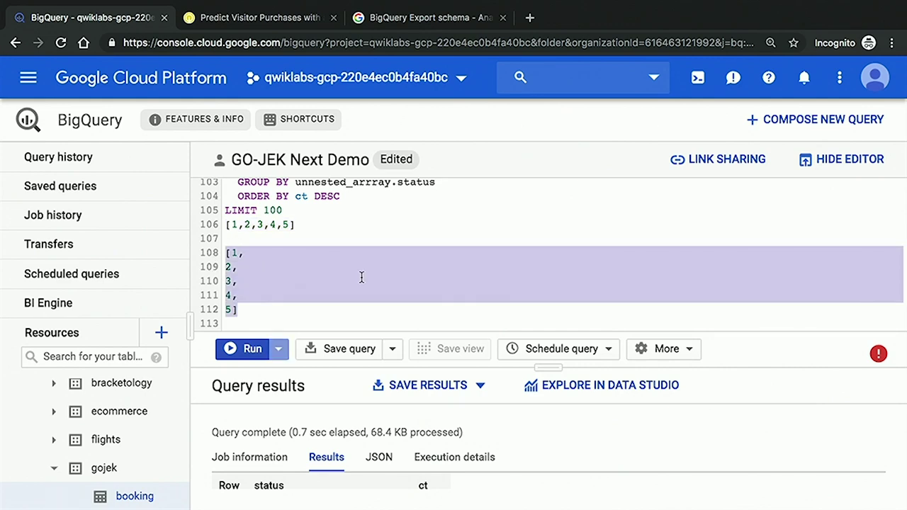
Step: Enlarge the results area and examine the booking counts per event status, highlighting the DRIVER_FOUND count
left_click_drag(529, 369, 533, 280)
scroll(465, 227, "down", 2)
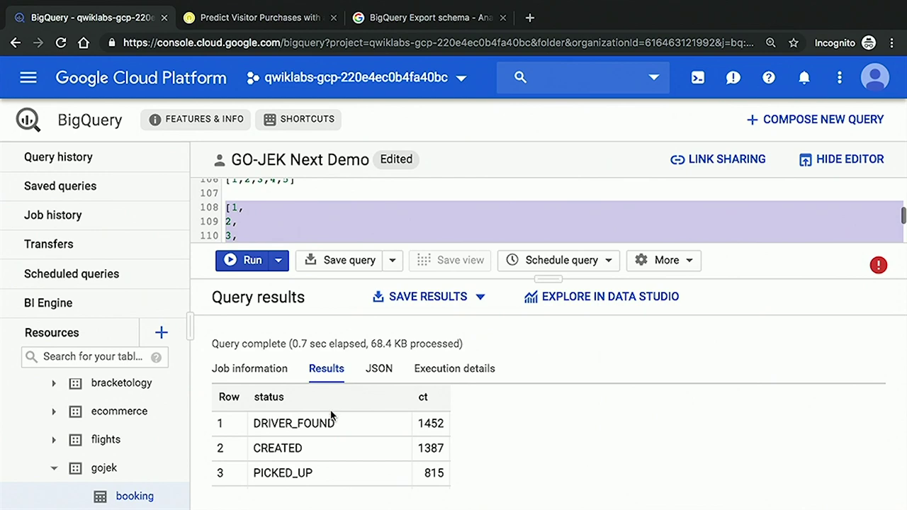
double_click(432, 423)
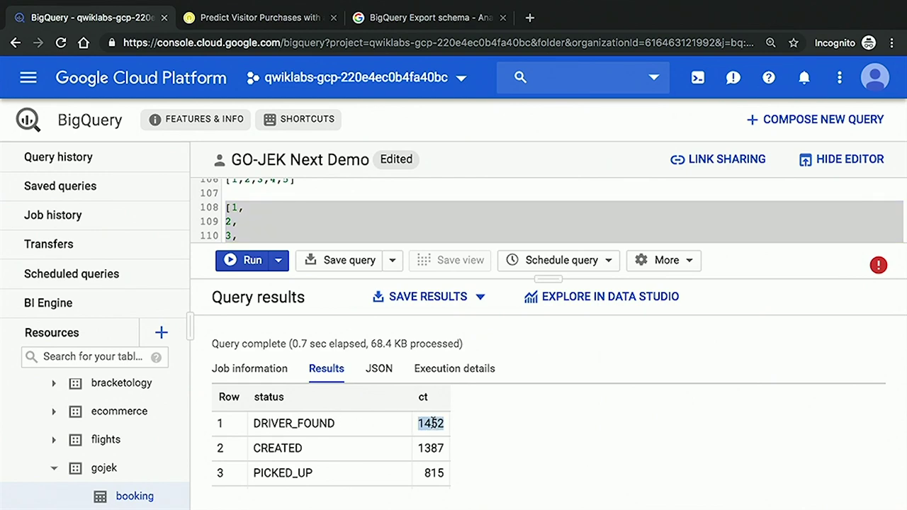
left_click(433, 423)
scroll(437, 459, "down", 3)
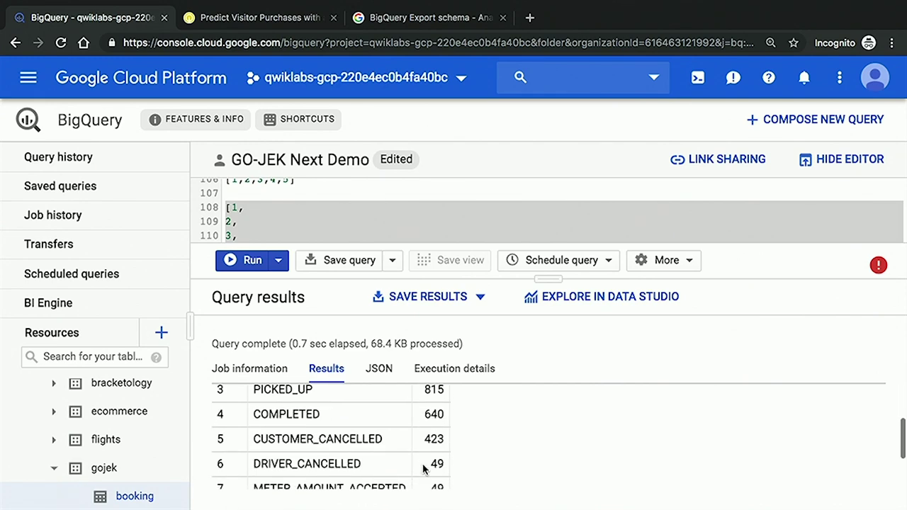
scroll(424, 468, "up", 3)
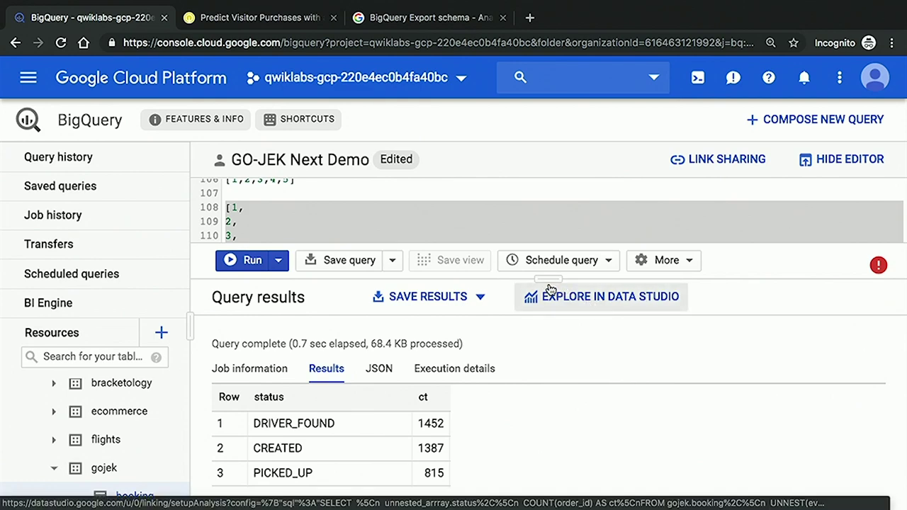
Step: Enlarge the query editor and review the gojek.booking reference on line 101 and the Google Analytics lab query from line 115
left_click_drag(548, 283, 546, 381)
left_click(363, 251)
scroll(363, 251, "down", 3)
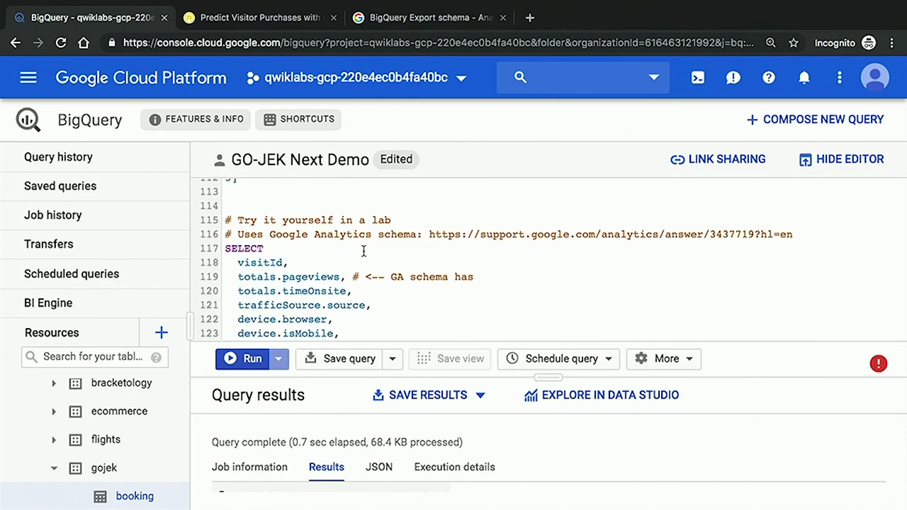
scroll(524, 328, "down", 1)
scroll(524, 328, "up", 5)
scroll(405, 269, "up", 2)
key("ctrl")
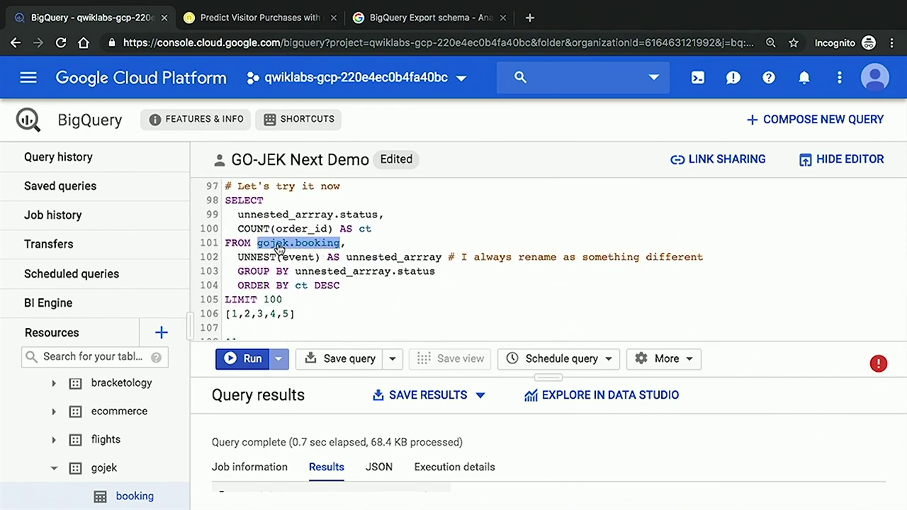
scroll(386, 260, "down", 1)
scroll(385, 260, "down", 5)
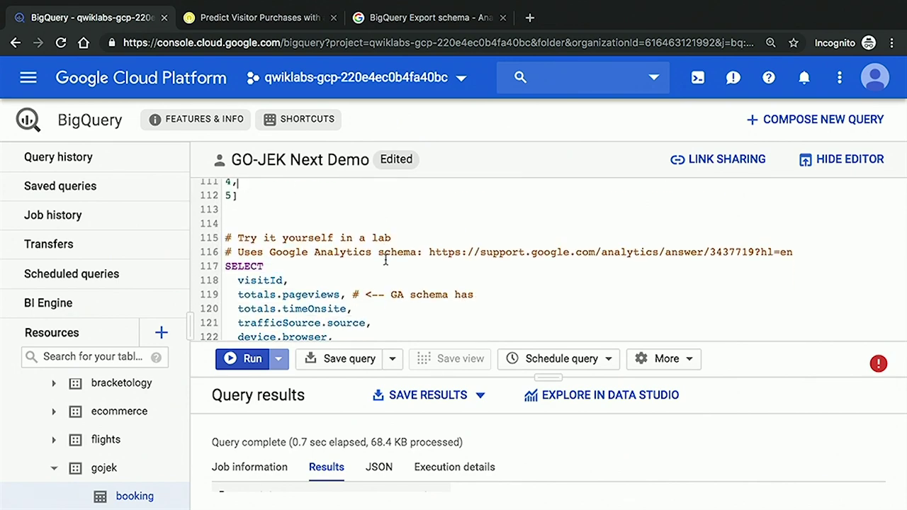
Step: Open the schema of the ga_sessions_20170801 table referenced on line 125 and enlarge the table details area
scroll(386, 260, "down", 2)
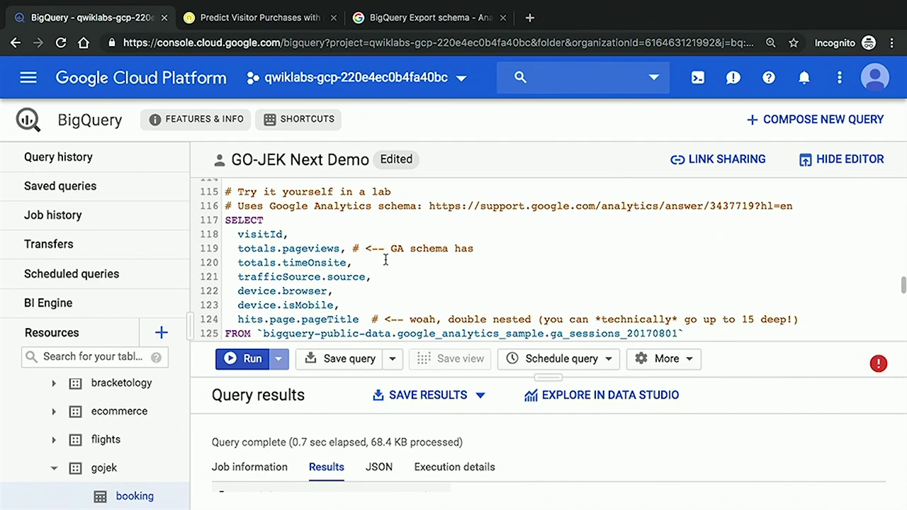
scroll(386, 260, "down", 2)
double_click(407, 273)
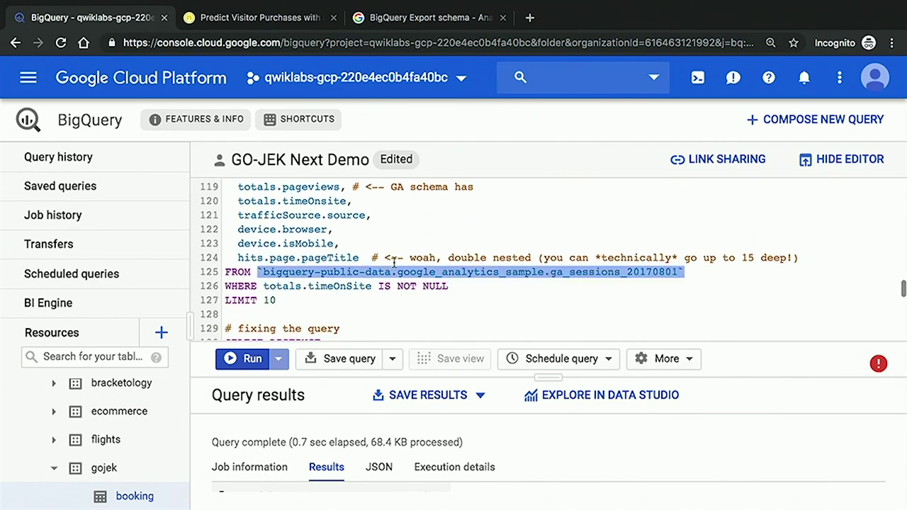
left_click(407, 272, "super")
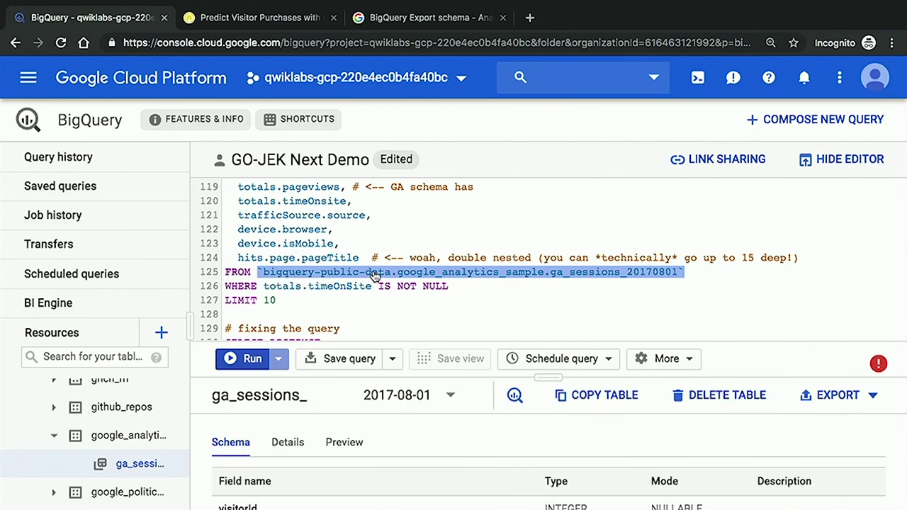
left_click(412, 272)
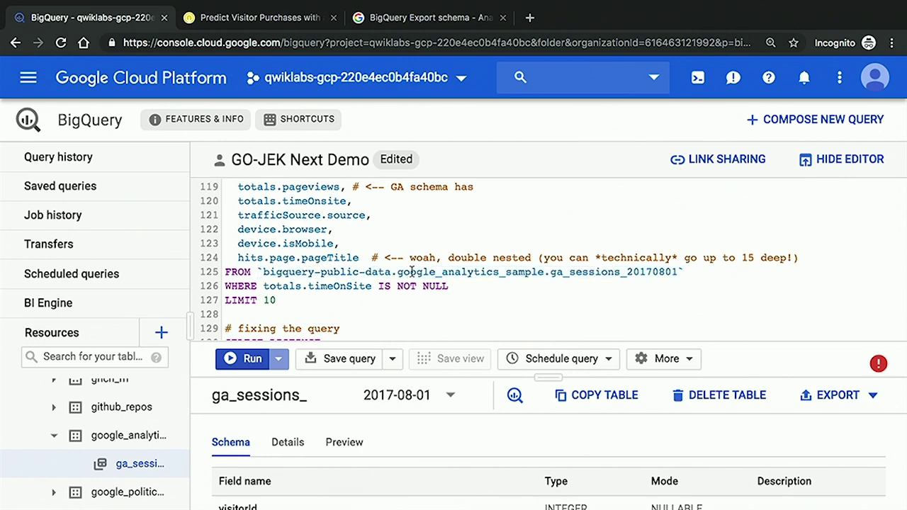
left_click_drag(547, 376, 551, 241)
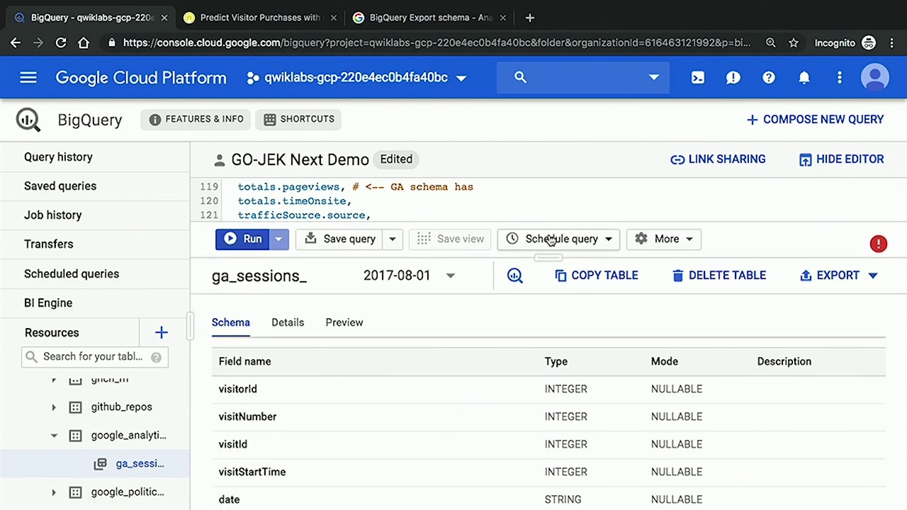
scroll(485, 435, "down", 1)
scroll(486, 436, "up", 1)
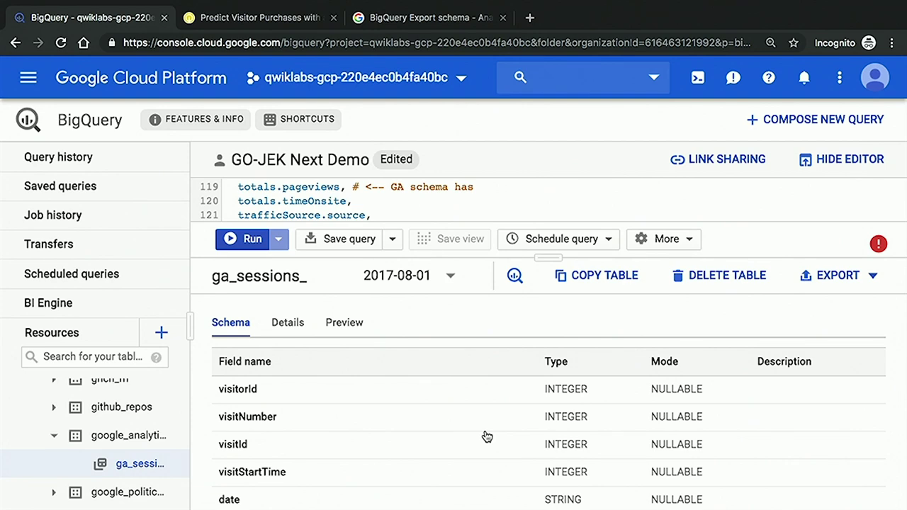
Step: Search the page for "record", step forward through six more matches in the ga_sessions_ schema, and close the search
key("ctrl+f")
key("BackSpace")
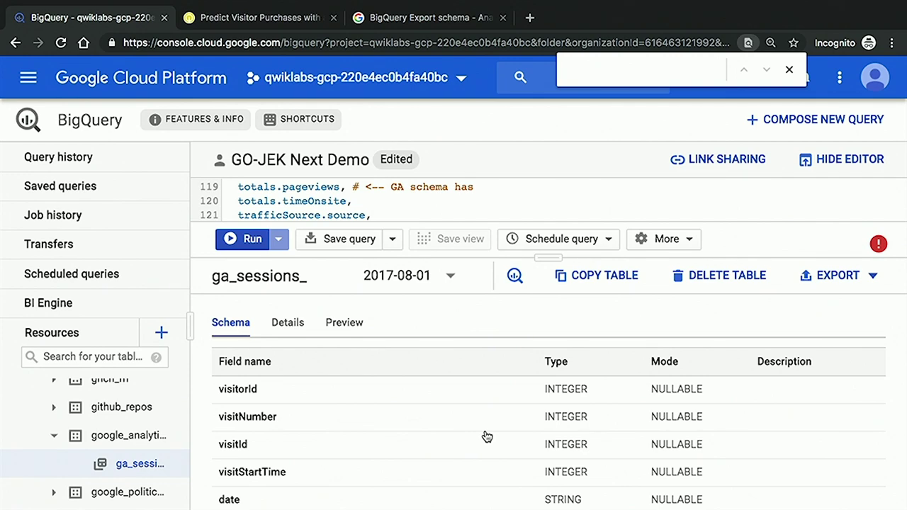
type("re")
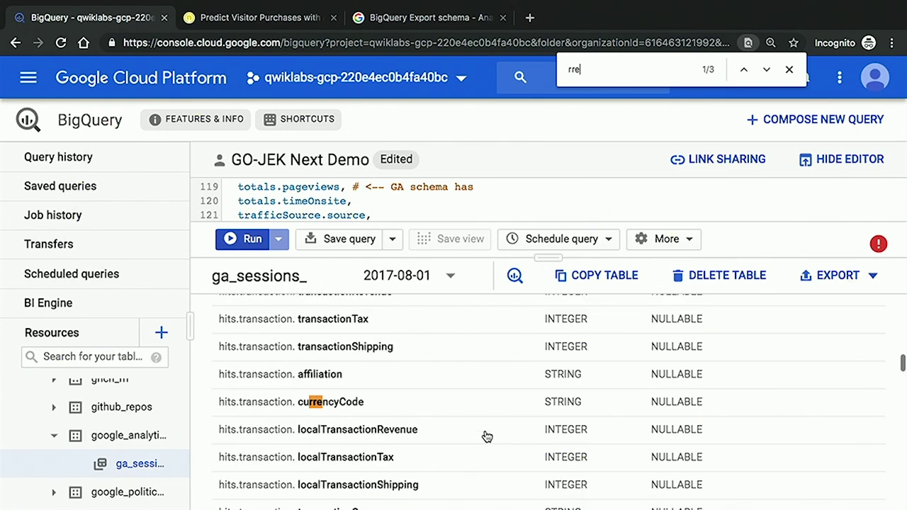
type("cord")
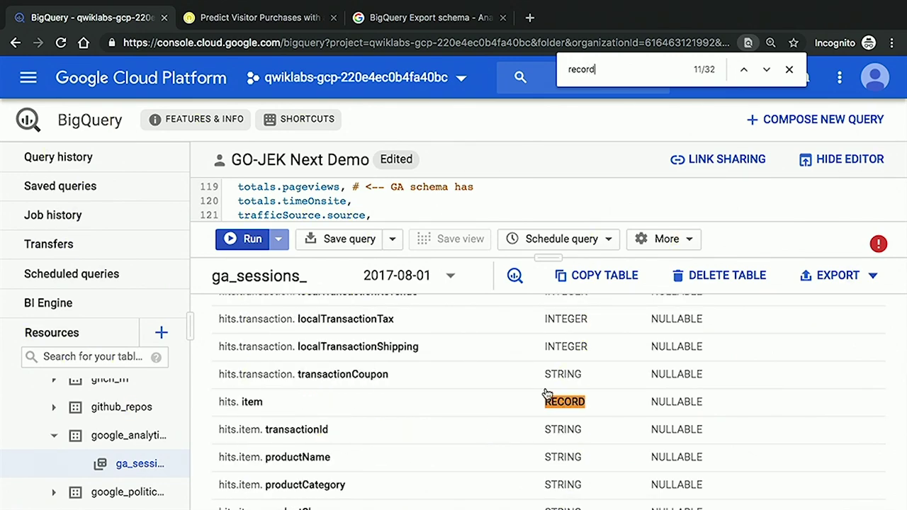
left_click(766, 69)
left_click(766, 69)
left_click(767, 69)
left_click(767, 70)
left_click(766, 69)
left_click(766, 69)
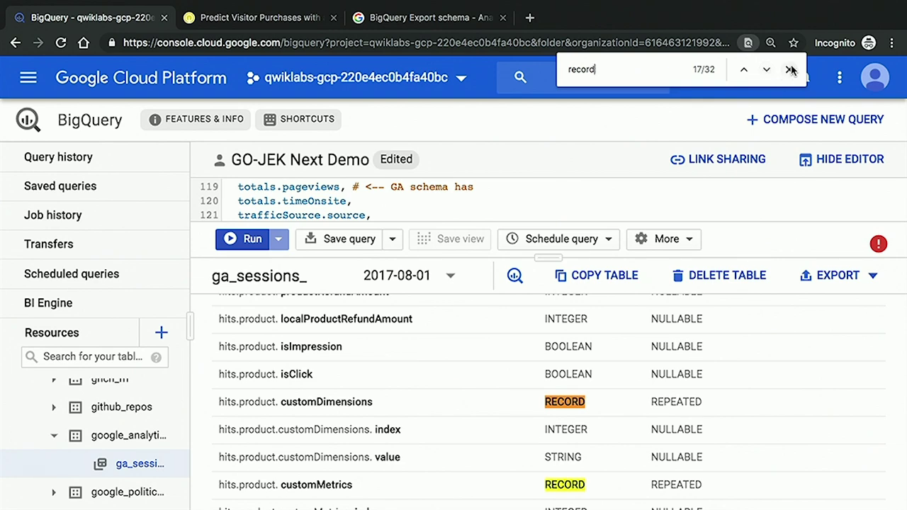
left_click(789, 70)
Step: Examine the repeated hits.product record and the neighbouring hits fields in the schema, and enlarge the query editor again
scroll(326, 401, "up", 1)
scroll(326, 401, "up", 1)
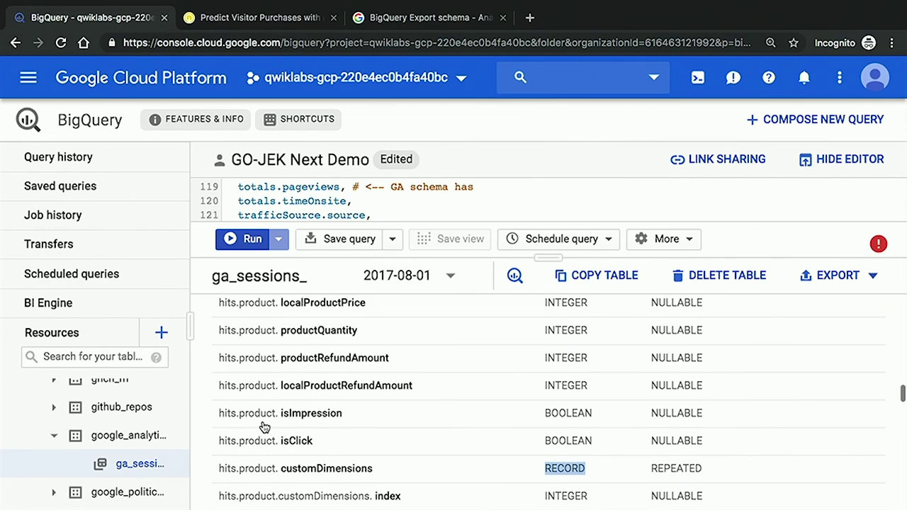
scroll(325, 423, "up", 15)
scroll(326, 423, "down", 2)
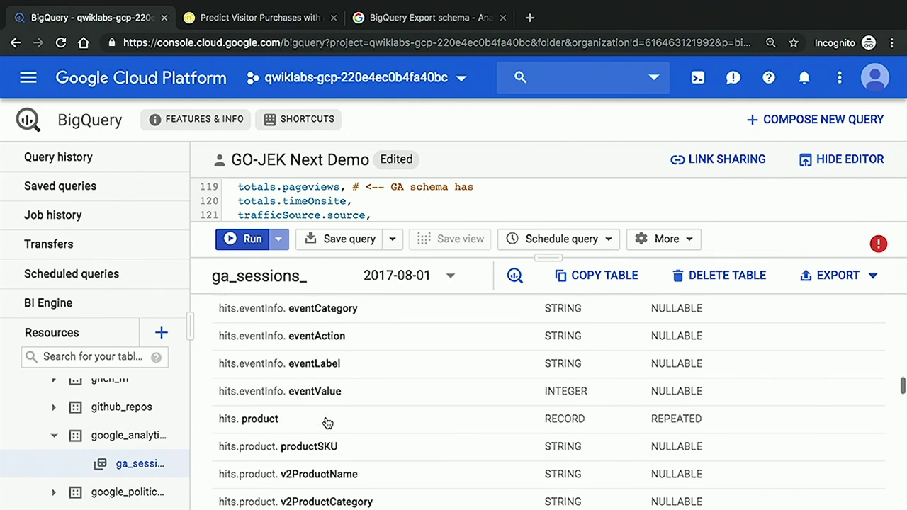
scroll(344, 395, "up", 4)
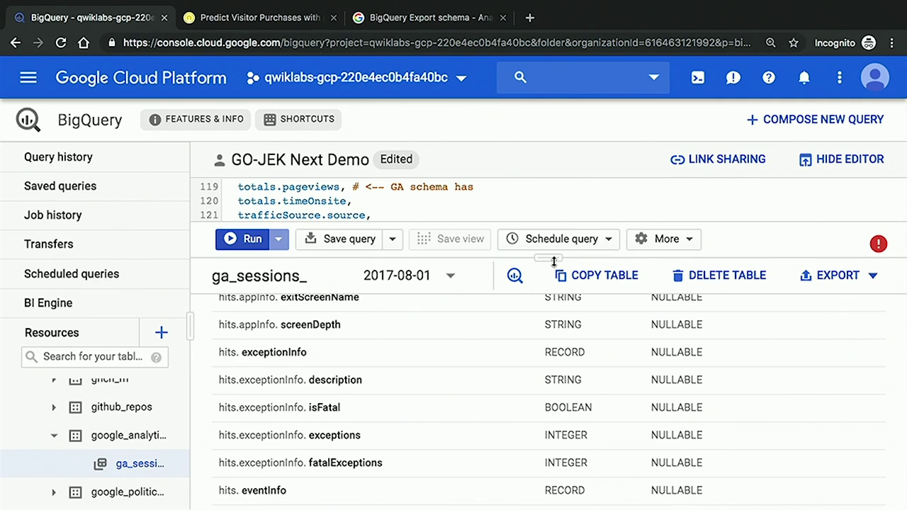
left_click_drag(555, 262, 551, 379)
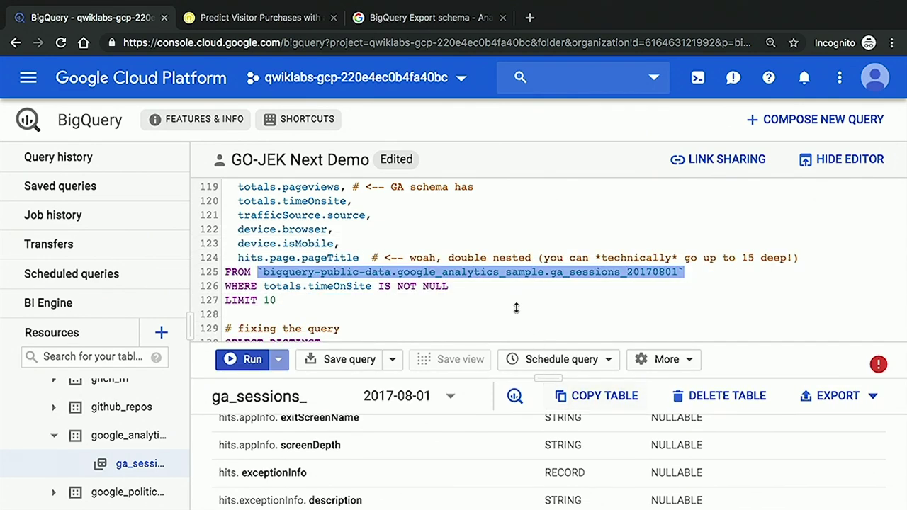
scroll(501, 298, "down", 2)
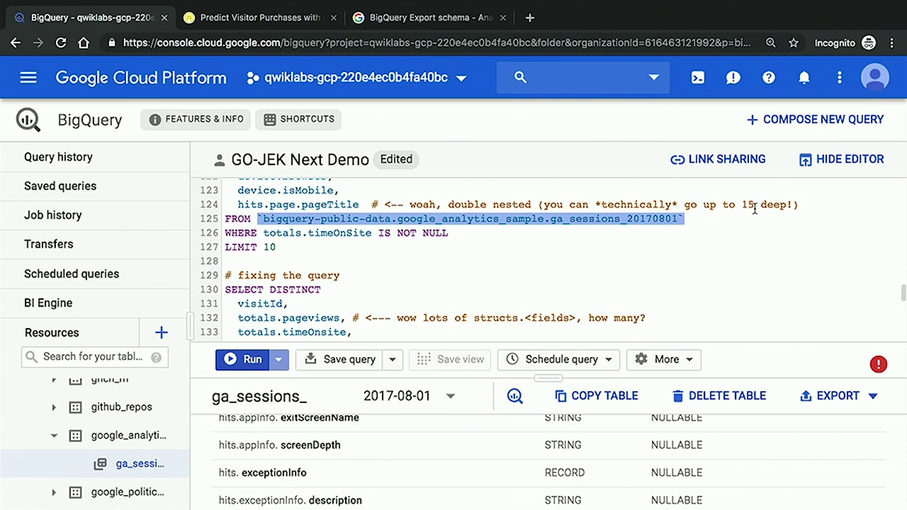
Step: Enlarge the query editor to show the corrected Google Analytics query that starts on line 129
left_click(583, 260)
scroll(583, 261, "down", 3)
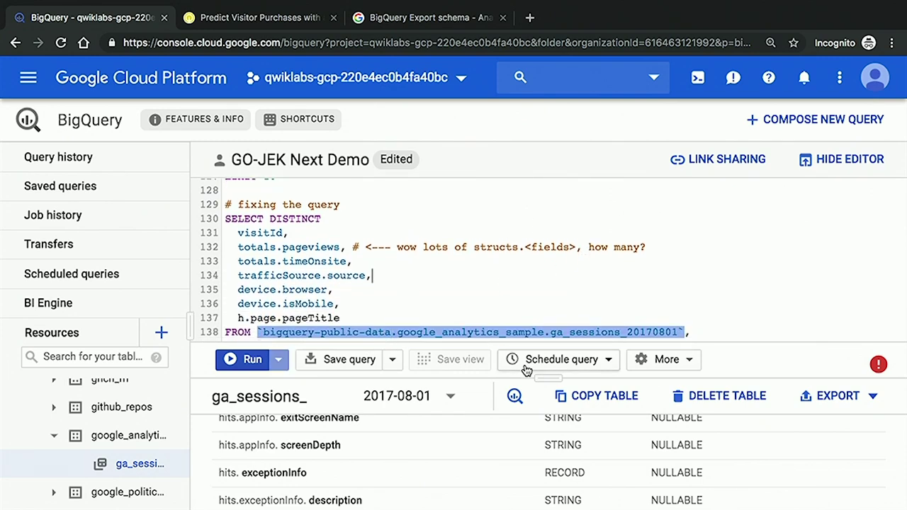
left_click_drag(538, 377, 538, 443)
Step: Try running lines 130–142 with a comma added after h.page.pageTitle on line 137, and remove that comma again
left_click(333, 303)
type("#")
key("BackSpace")
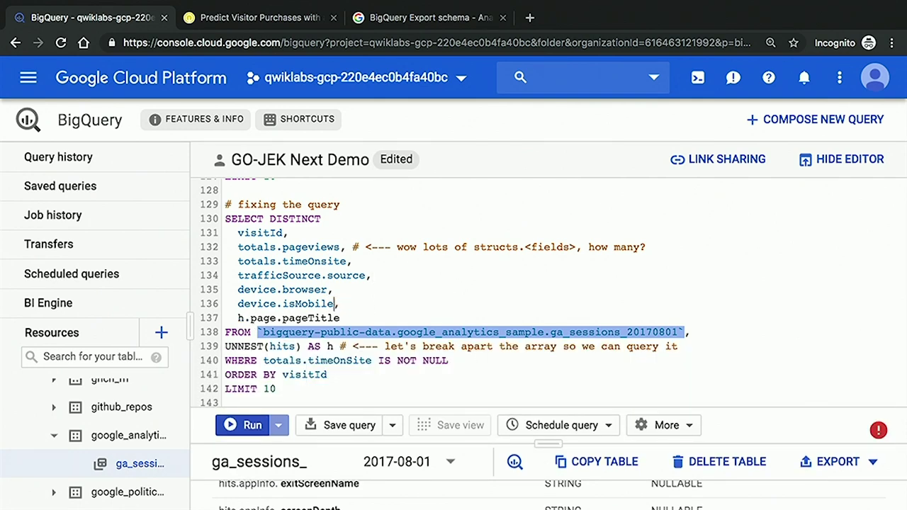
scroll(312, 315, "down", 1)
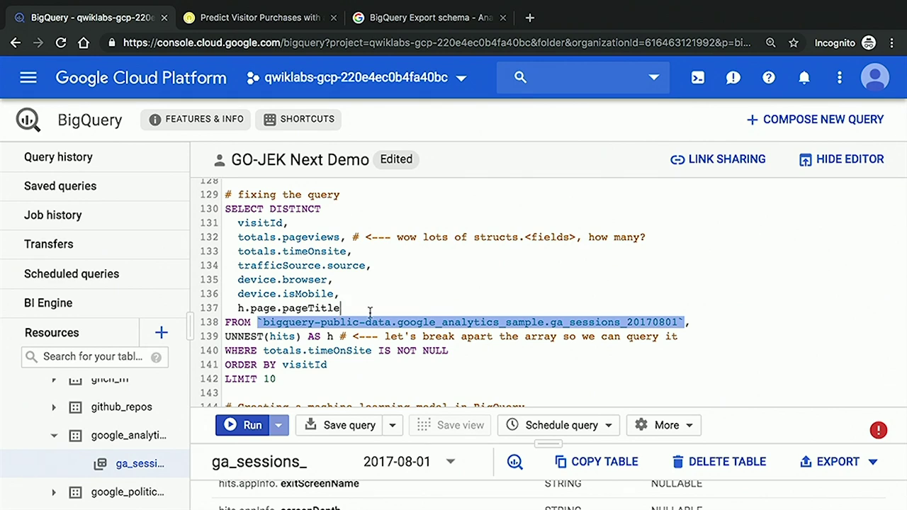
scroll(370, 312, "down", 3)
scroll(321, 245, "up", 1)
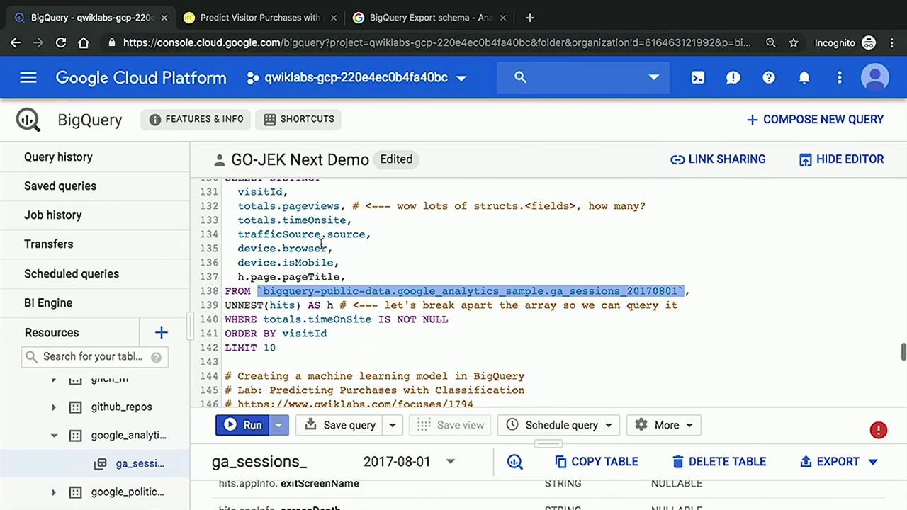
left_click_drag(284, 345, 224, 208)
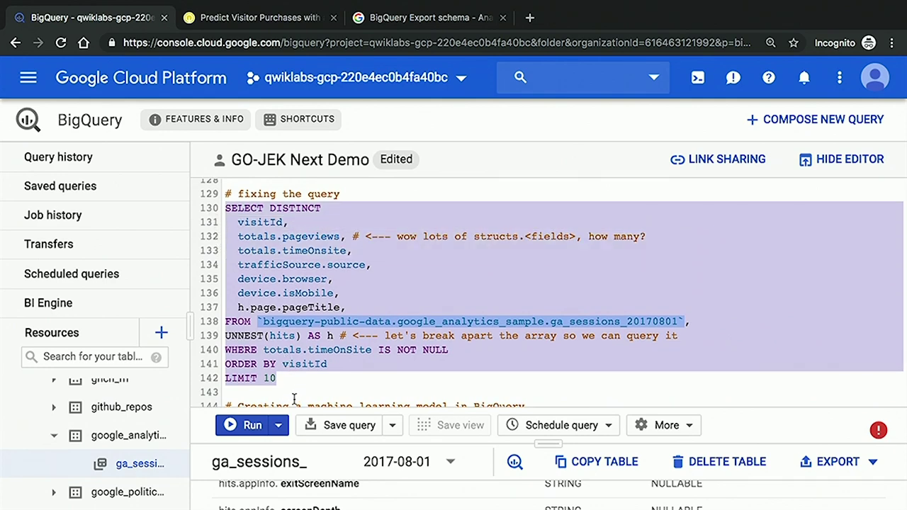
left_click(264, 427)
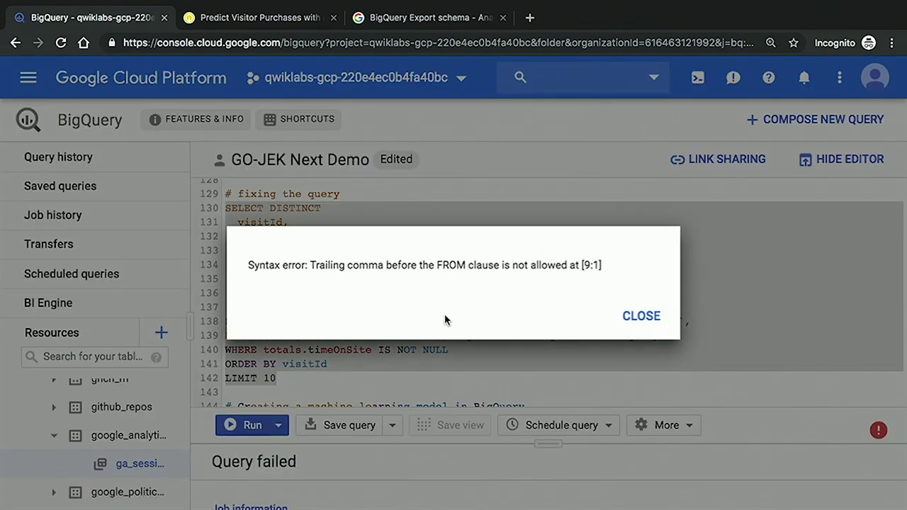
left_click(642, 312)
left_click(379, 309)
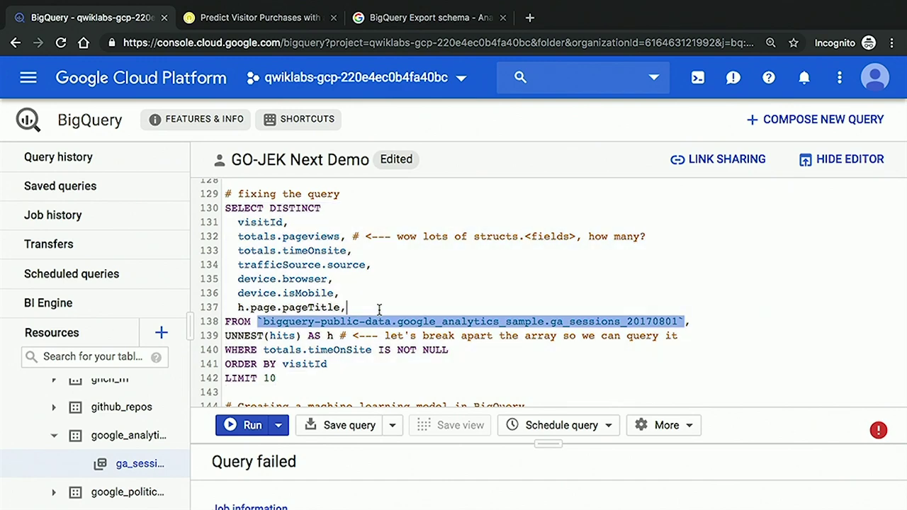
key("BackSpace")
Step: Check the h alias of UNNEST(hits) on line 139, run only lines 130–142, and enlarge the results area
left_click(245, 308)
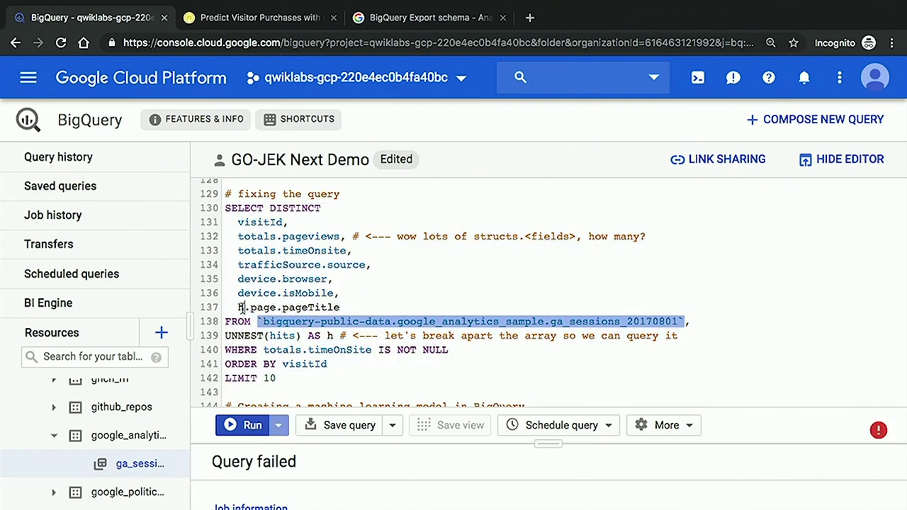
double_click(284, 336)
left_click(333, 336)
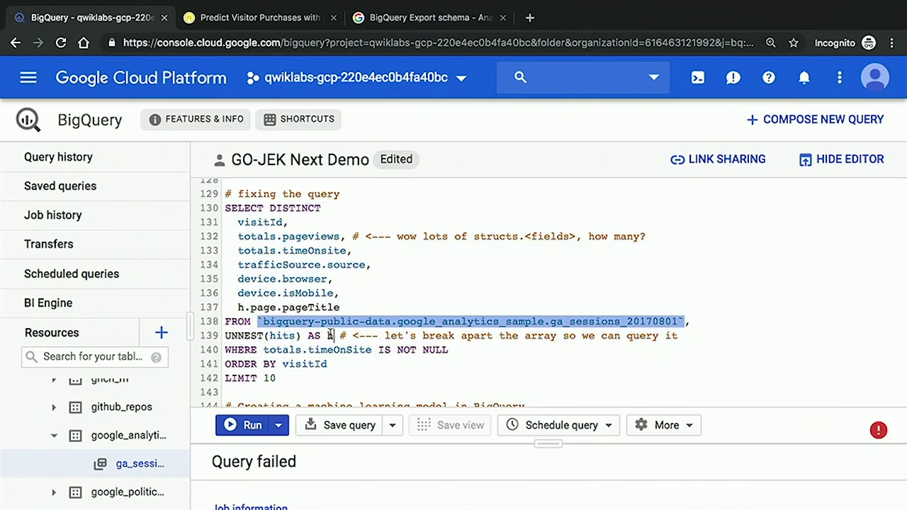
left_click_drag(288, 378, 219, 209)
left_click(281, 434)
left_click(282, 458)
left_click_drag(550, 444, 560, 352)
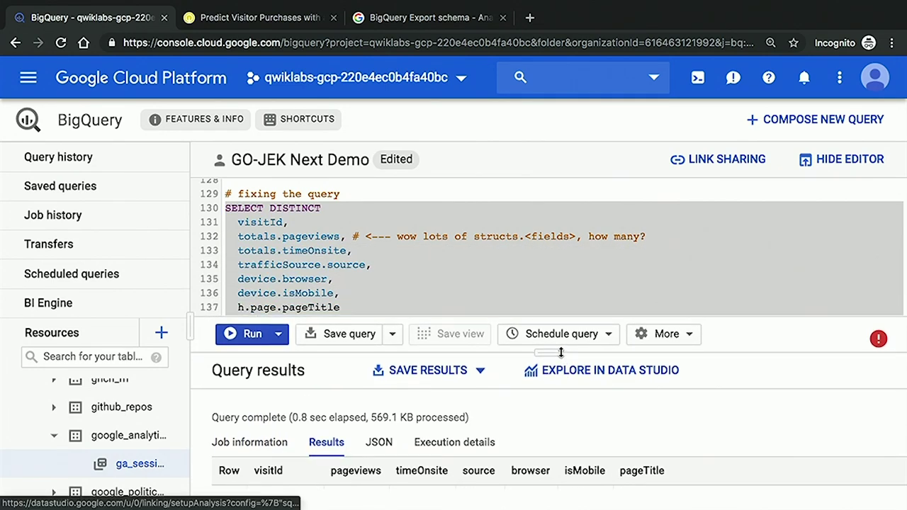
Step: Review the machine learning lab title and link on lines 144–146, highlighting the "Predicting Purchases with Classification" line
scroll(550, 267, "down", 3)
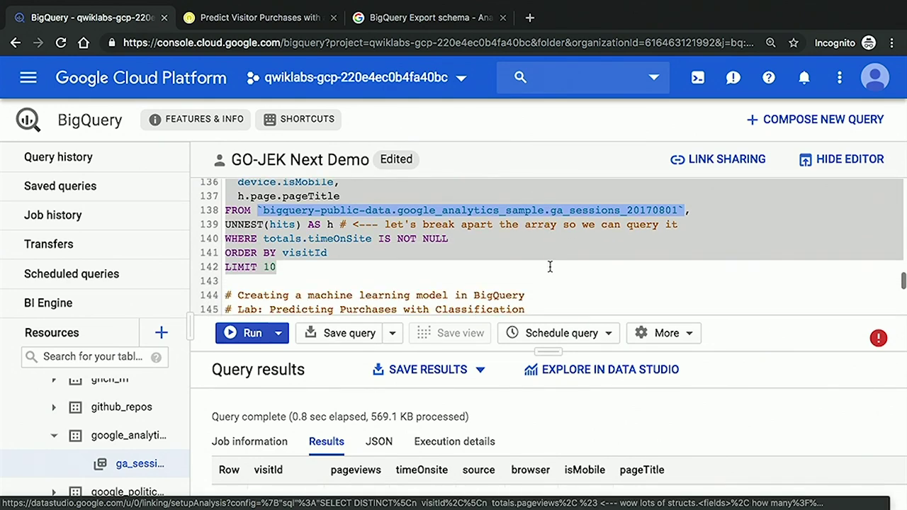
scroll(550, 267, "down", 3)
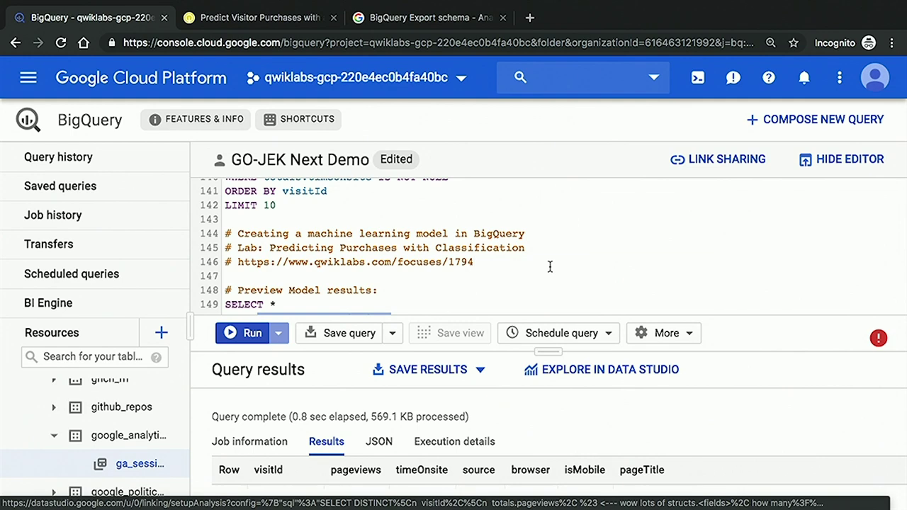
left_click_drag(431, 245, 216, 253)
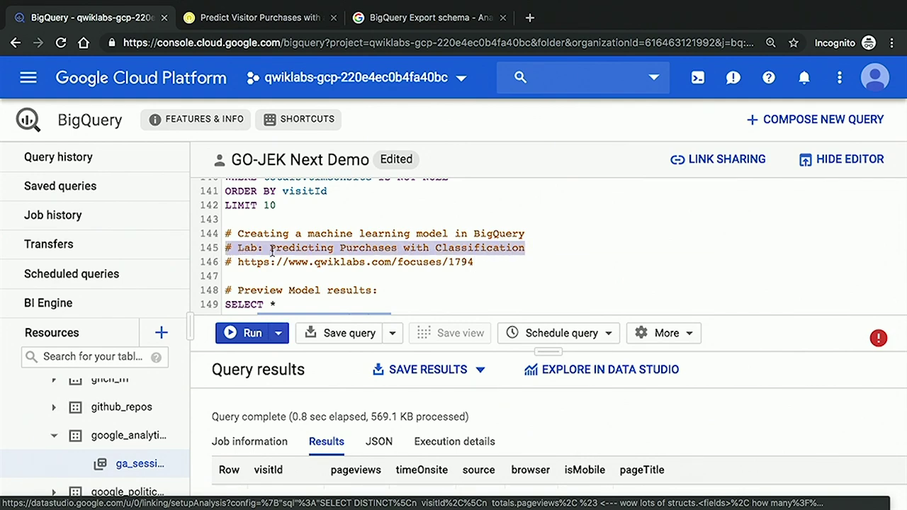
left_click(310, 261)
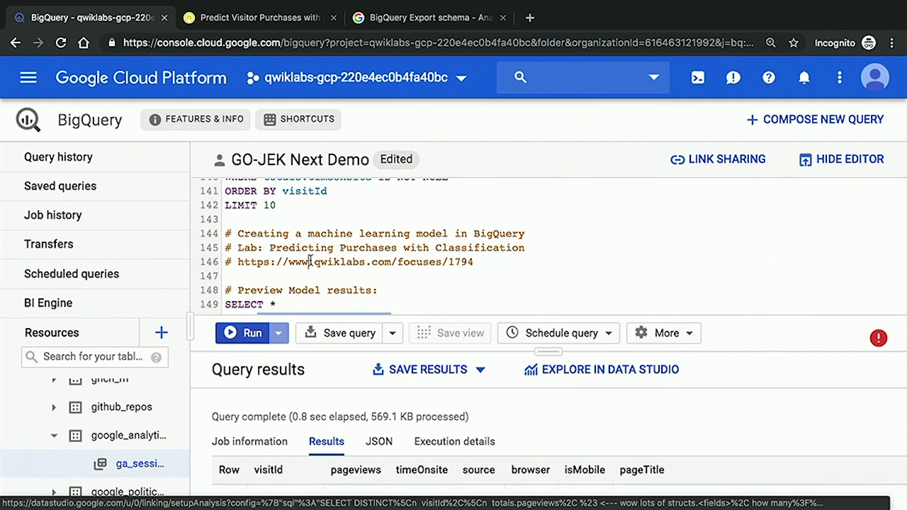
left_click(517, 262)
Step: Run only the ecommerce.predictions preview query on lines 149–150 and enlarge the results area
scroll(518, 262, "down", 2)
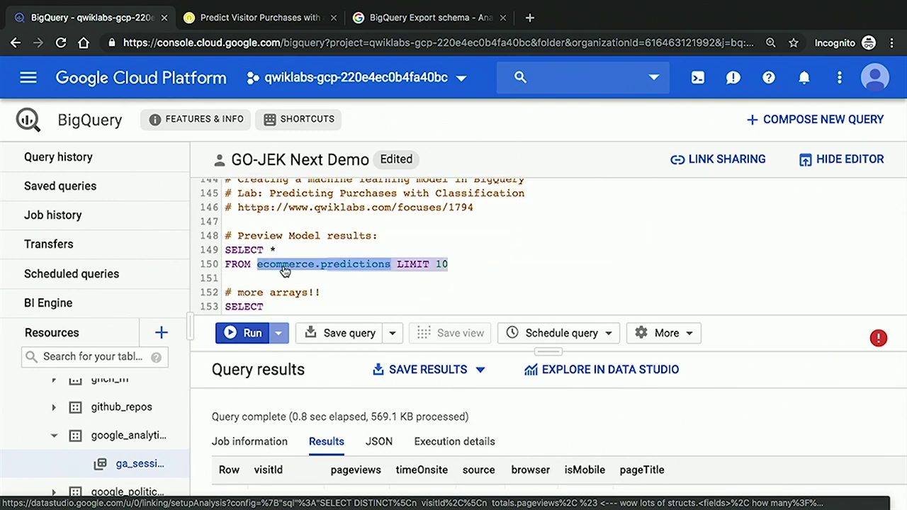
left_click_drag(283, 272, 224, 249)
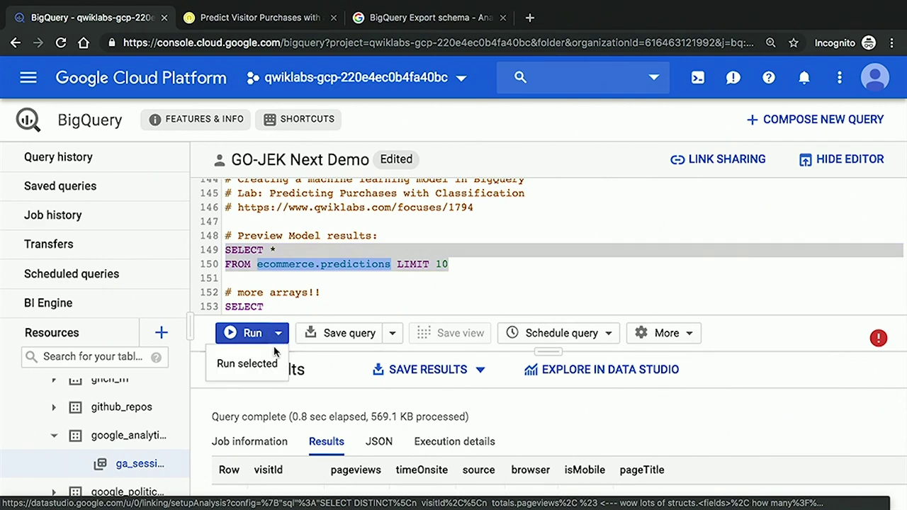
left_click(269, 363)
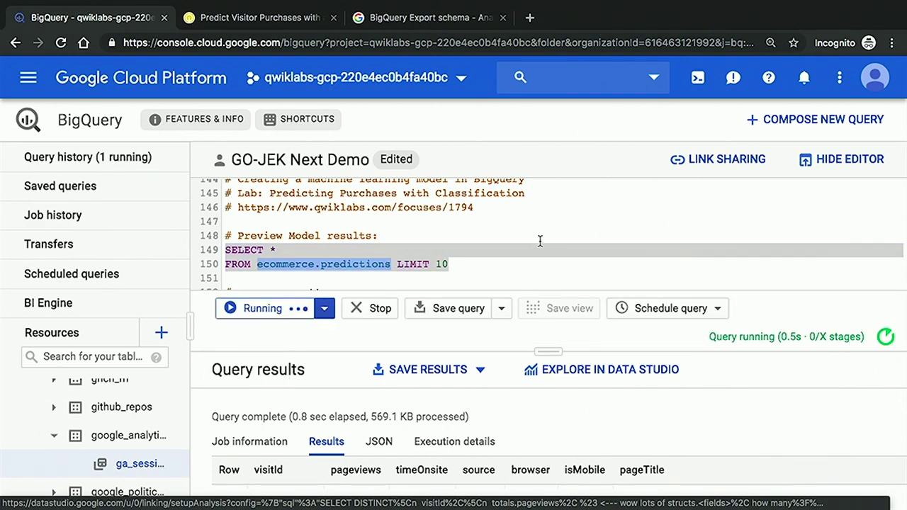
left_click(483, 252)
scroll(482, 251, "down", 2)
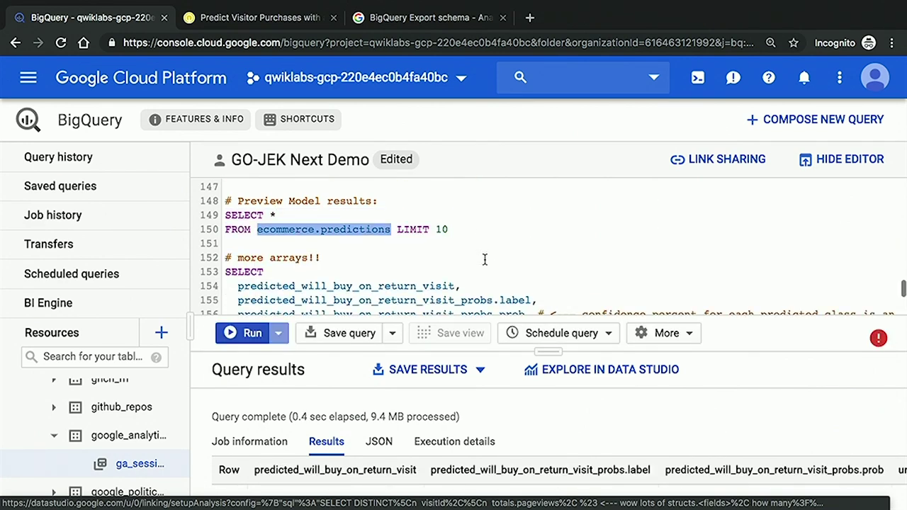
left_click_drag(548, 351, 556, 264)
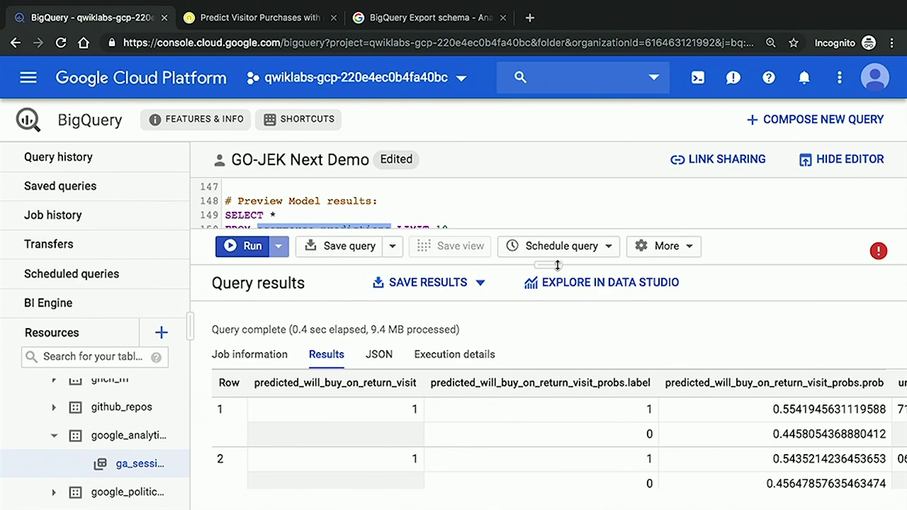
Step: Examine the label and probability pairs nested in the first row of the prediction results
double_click(649, 410)
double_click(650, 434)
left_click(655, 423)
left_click_drag(796, 409, 768, 411)
left_click_drag(801, 434, 759, 436)
left_click(760, 437)
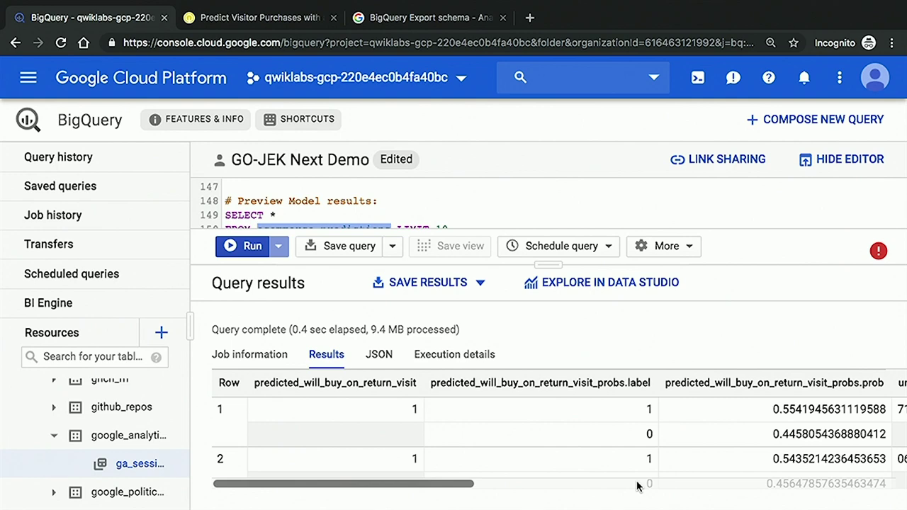
Step: Run only the UNNEST(predicted_will_buy_on_return_visit_probs) query on lines 160–169 and enlarge the results area
left_click_drag(548, 264, 548, 402)
scroll(448, 253, "down", 4)
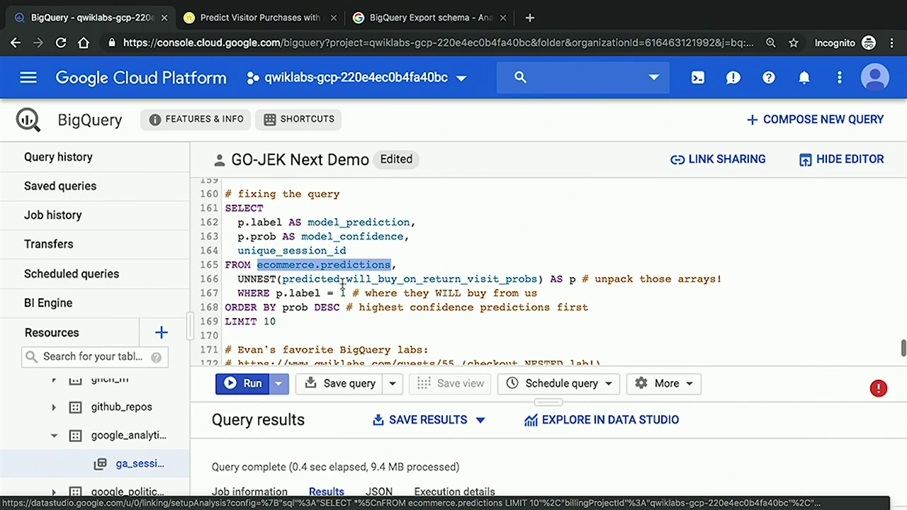
scroll(343, 283, "down", 2)
scroll(307, 293, "up", 3)
left_click_drag(283, 341, 209, 225)
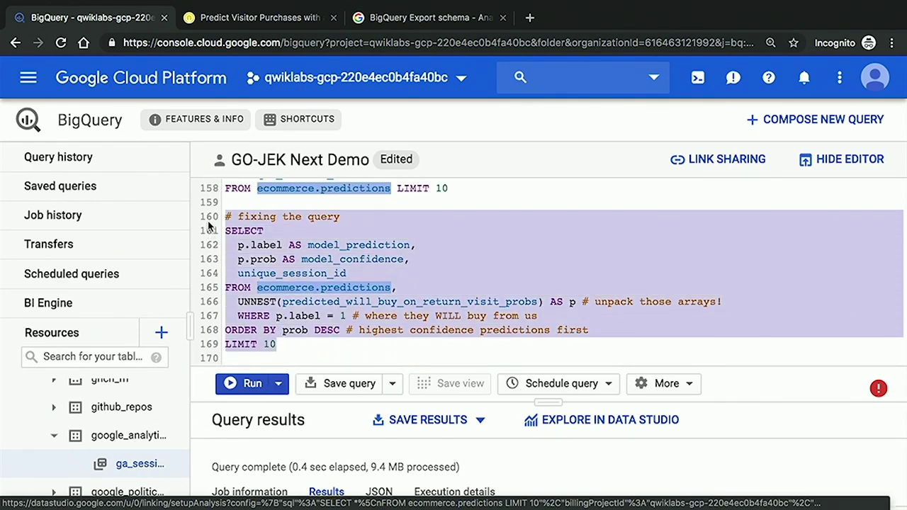
left_click(278, 383)
left_click(274, 412)
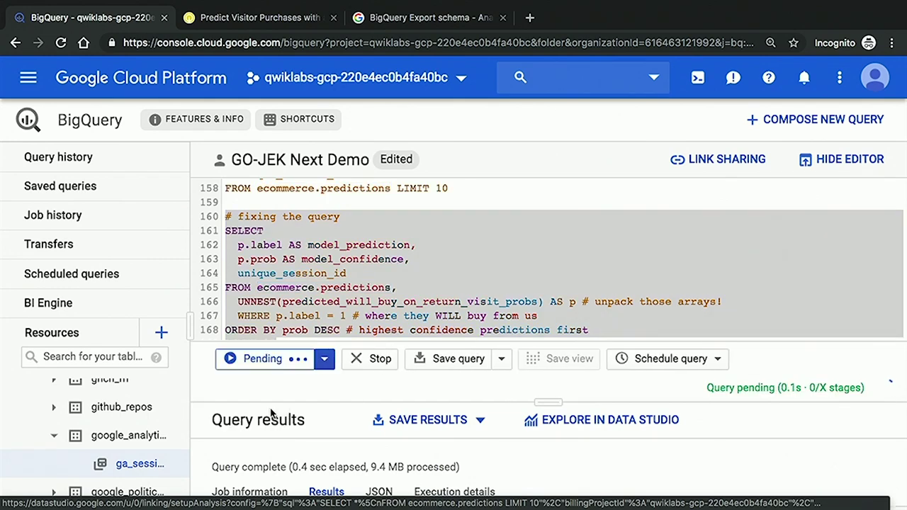
left_click_drag(549, 405, 565, 275)
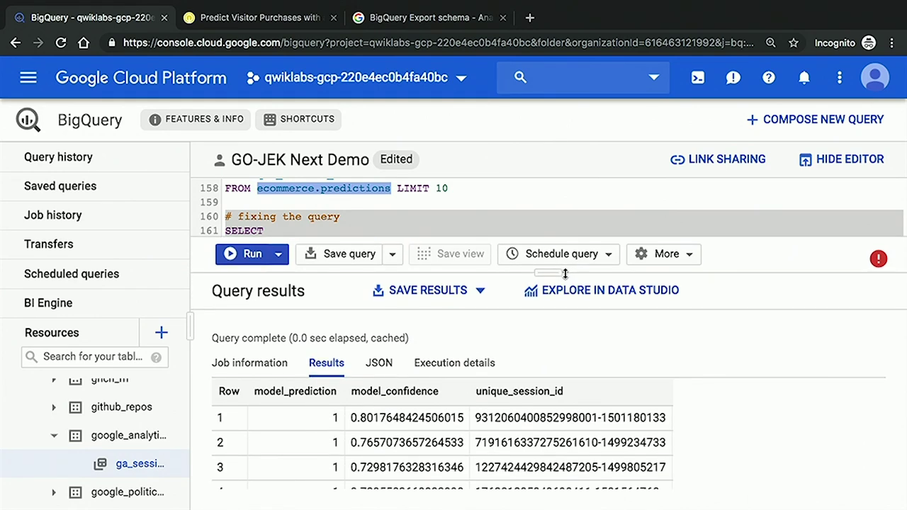
Step: Inspect the model_confidence and model_prediction values in the first row of the unnested prediction results
left_click(521, 217)
scroll(516, 217, "down", 1)
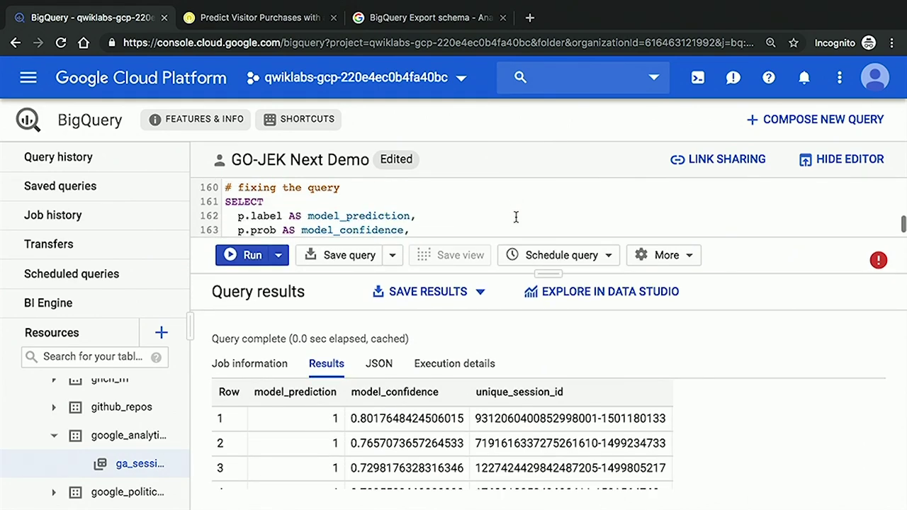
double_click(368, 419)
double_click(334, 421)
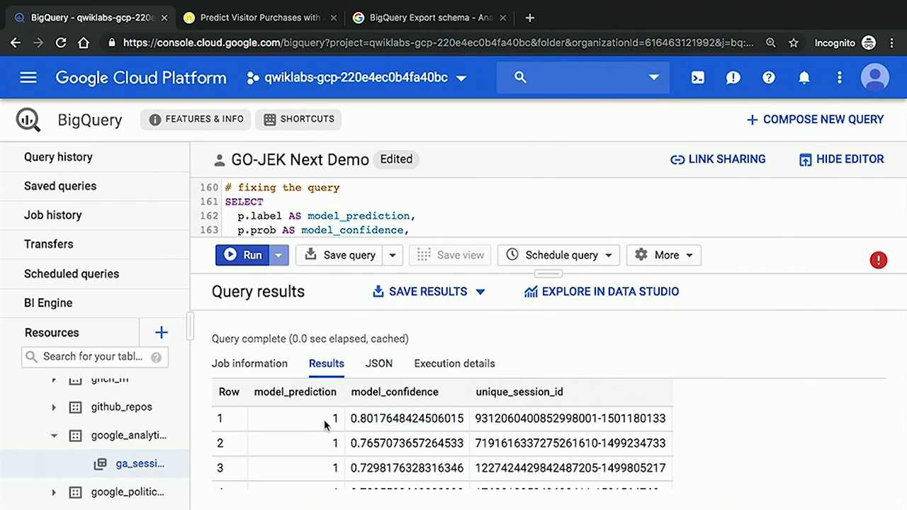
Step: Enlarge the query editor and set the page zoom to 150% for the favorite BigQuery labs list from line 171
left_click_drag(550, 273, 551, 381)
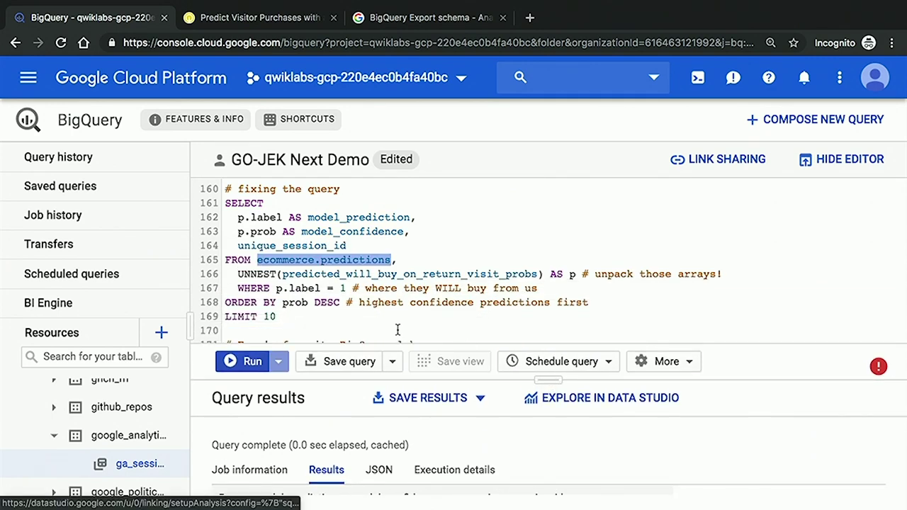
scroll(398, 330, "down", 1)
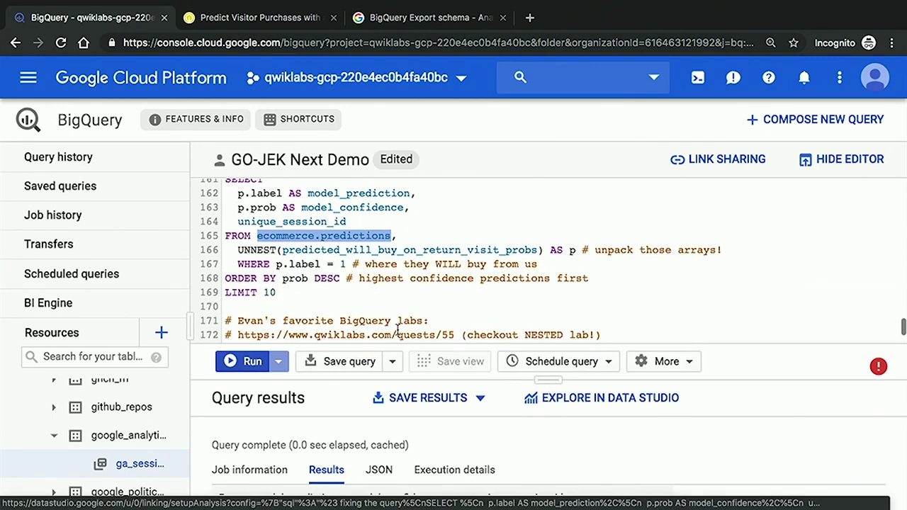
scroll(397, 329, "down", 3)
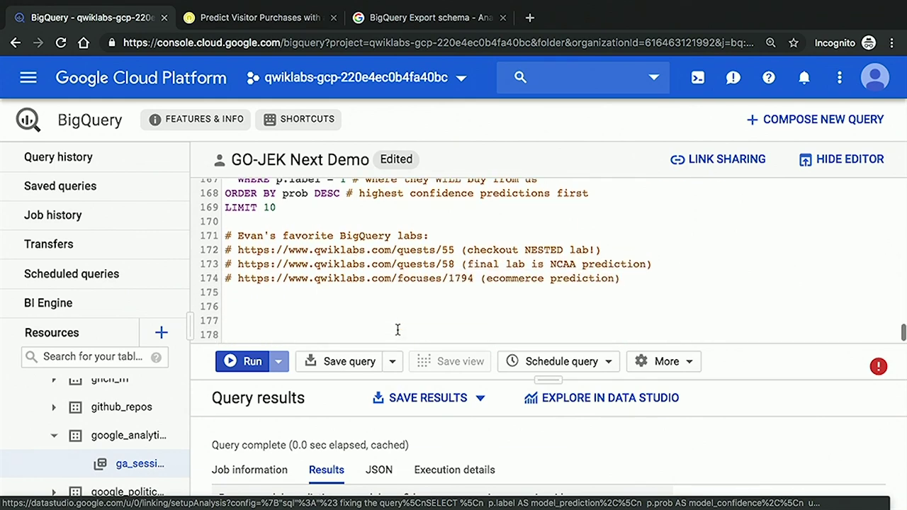
key("ctrl+plus")
key("ctrl+plus")
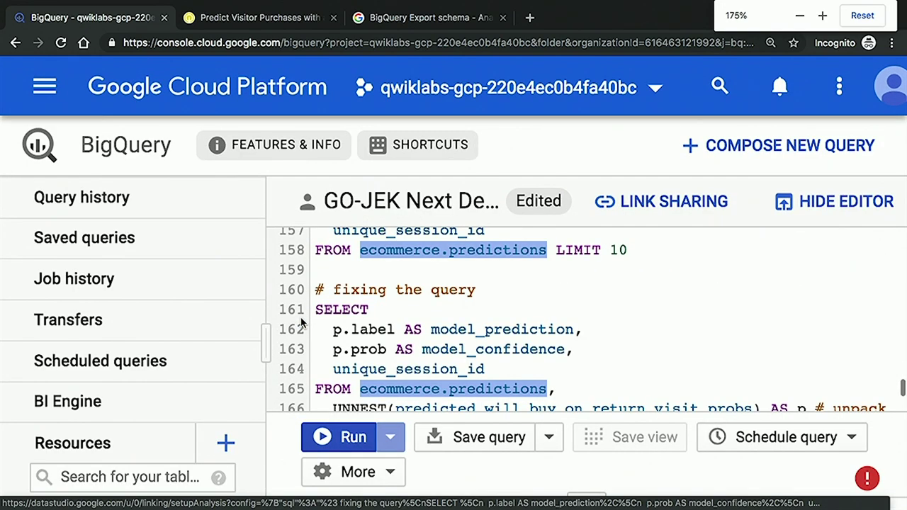
key("ctrl+minus")
scroll(567, 287, "down", 3)
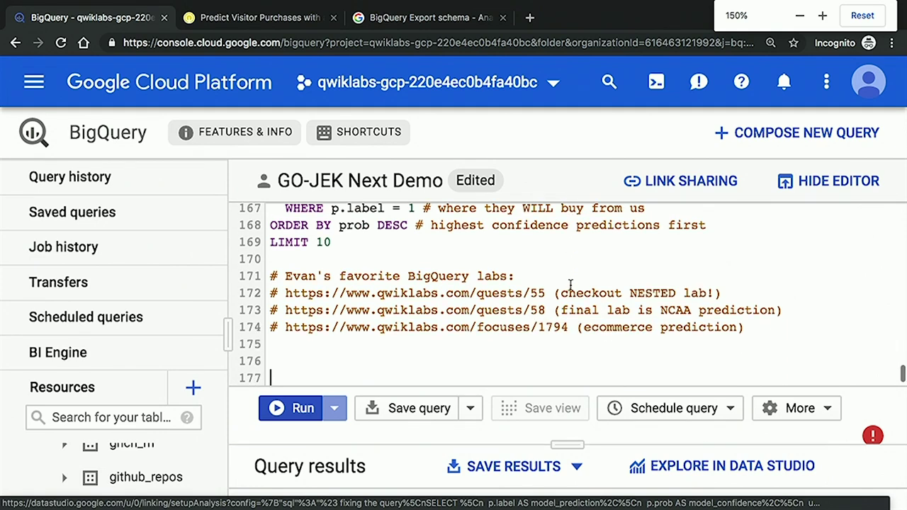
Step: Review the NCAA prediction, NESTED and ecommerce prediction lab links on lines 172–174, highlighting them one at a time
left_click(493, 335)
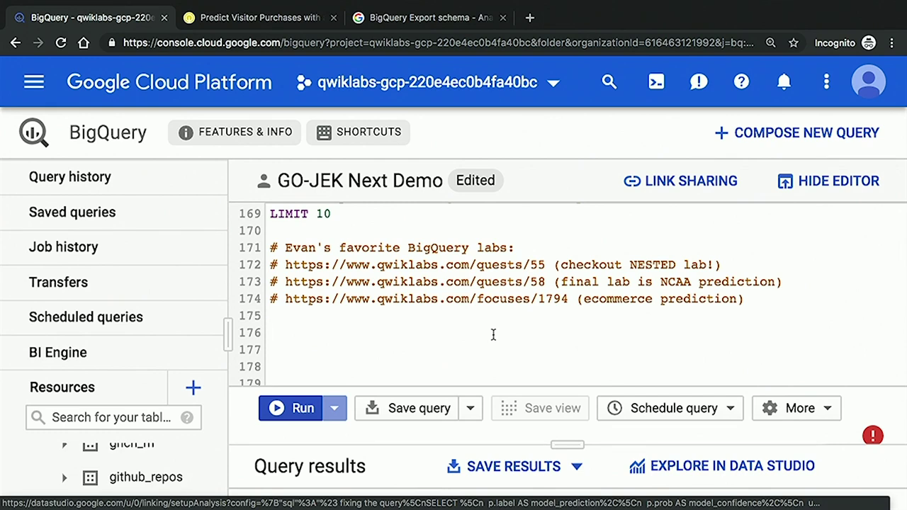
left_click(785, 281)
left_click_drag(785, 282, 256, 289)
left_click(613, 311)
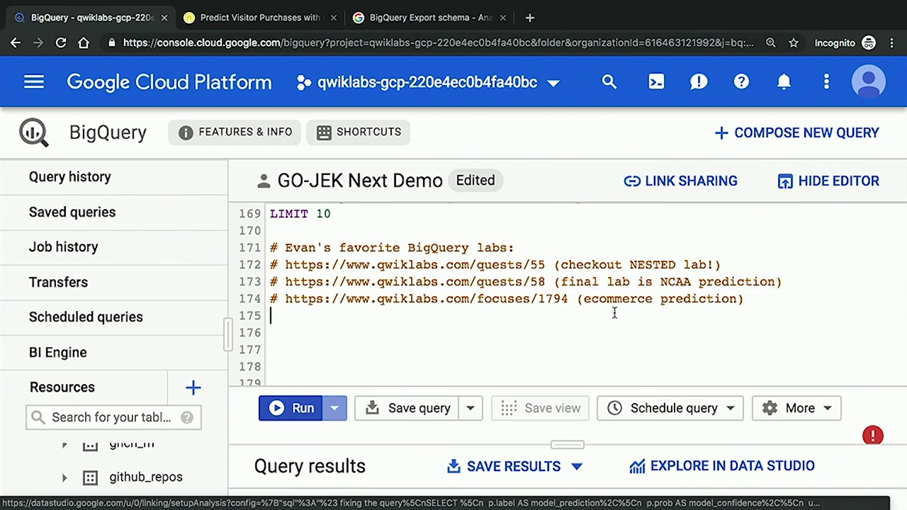
left_click_drag(723, 264, 199, 277)
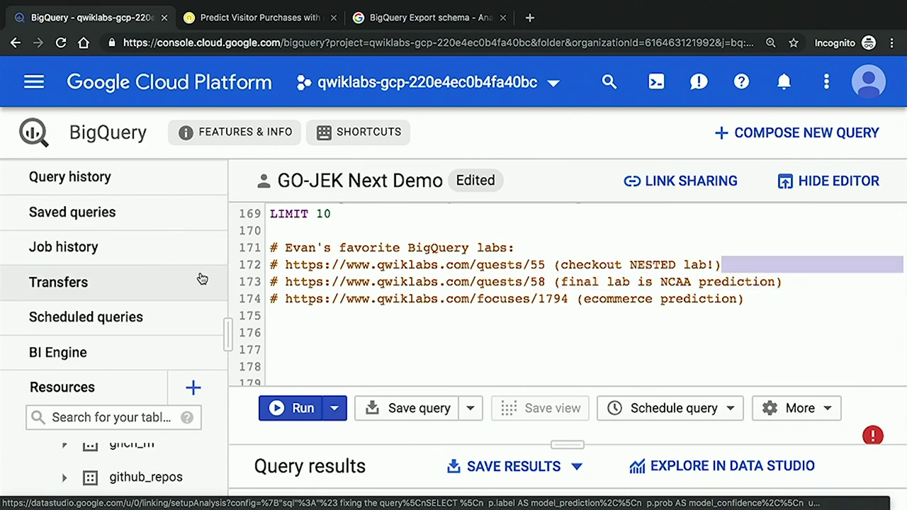
left_click(338, 265)
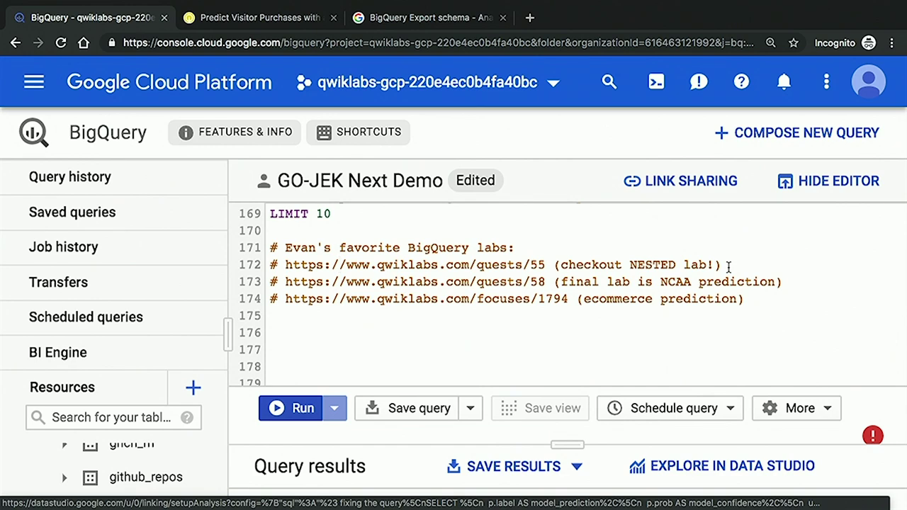
left_click_drag(751, 301, 268, 307)
left_click(375, 335)
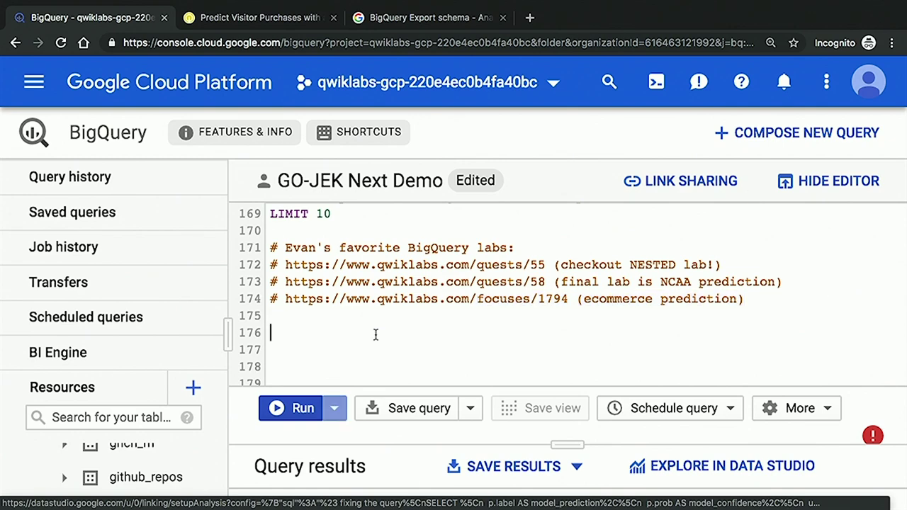